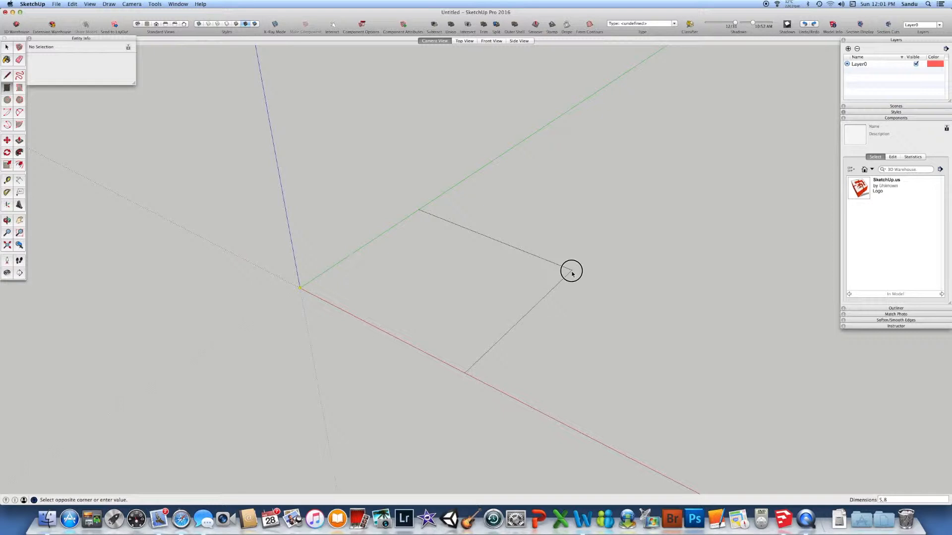
# Draw a 5 by 8 m rectangle from the origin and split it lengthwise with a line between its short edges' midpoints.
pyautogui.press('Return')
pyautogui.scroll(-5, 504, 268)
pyautogui.scroll(5, 574, 268)
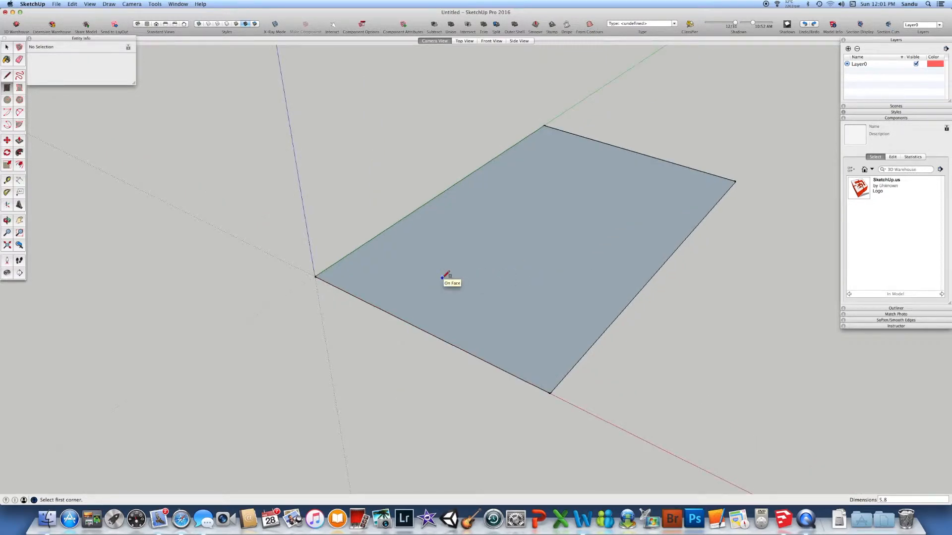
pyautogui.press('l')
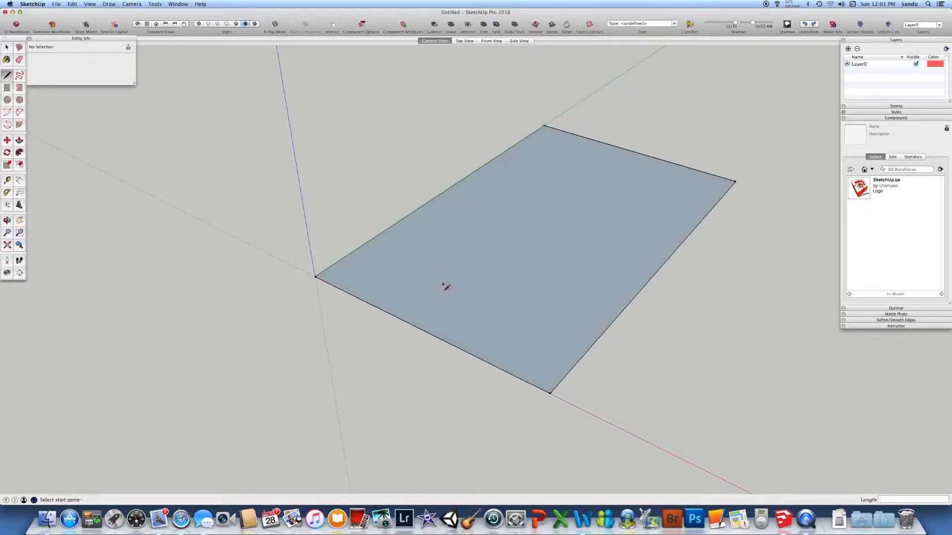
pyautogui.click(421, 328)
pyautogui.click(634, 152)
# Raise the rectangle's lengthwise center line 3 m along the blue axis to form a gable roof.
pyautogui.press('space')
pyautogui.click(542, 228)
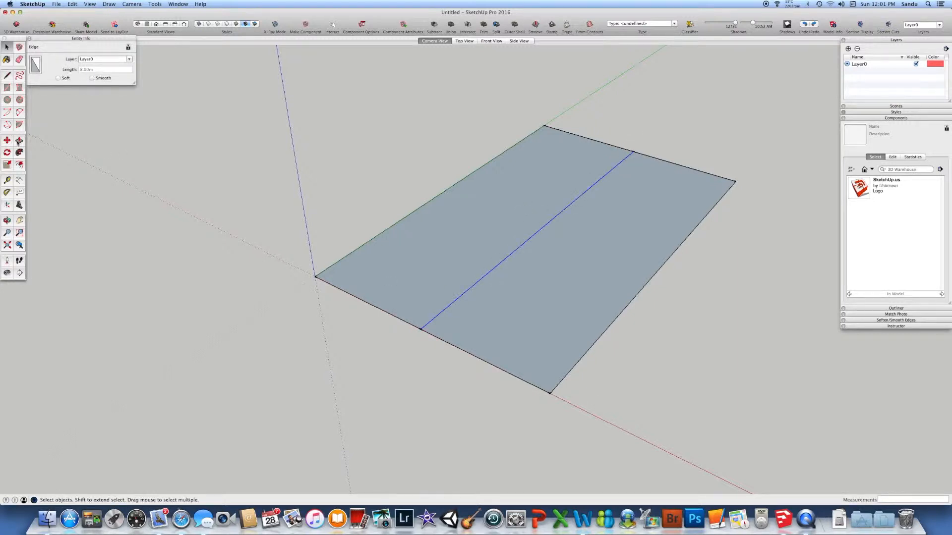
pyautogui.click(7, 141)
pyautogui.click(421, 328)
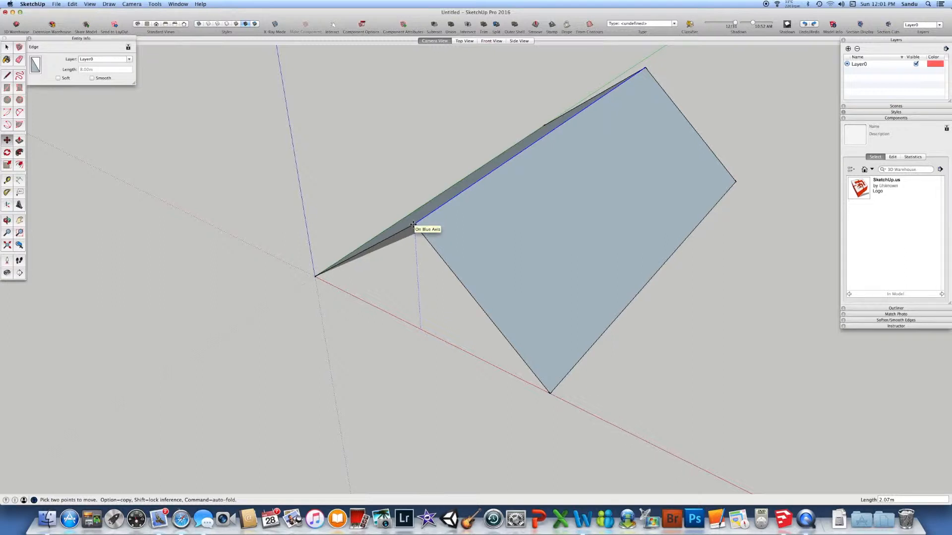
pyautogui.write('3')
pyautogui.press('Return')
pyautogui.moveTo(411, 223); pyautogui.dragTo(342, 235, button='middle')
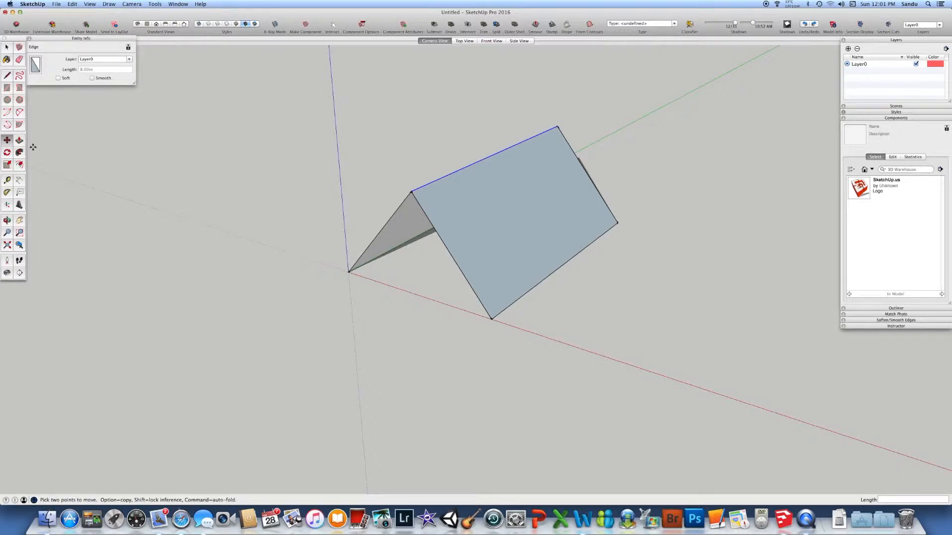
# Close the underside of the gable roof with a rectangle from the origin to the opposite base corner.
pyautogui.click(7, 88)
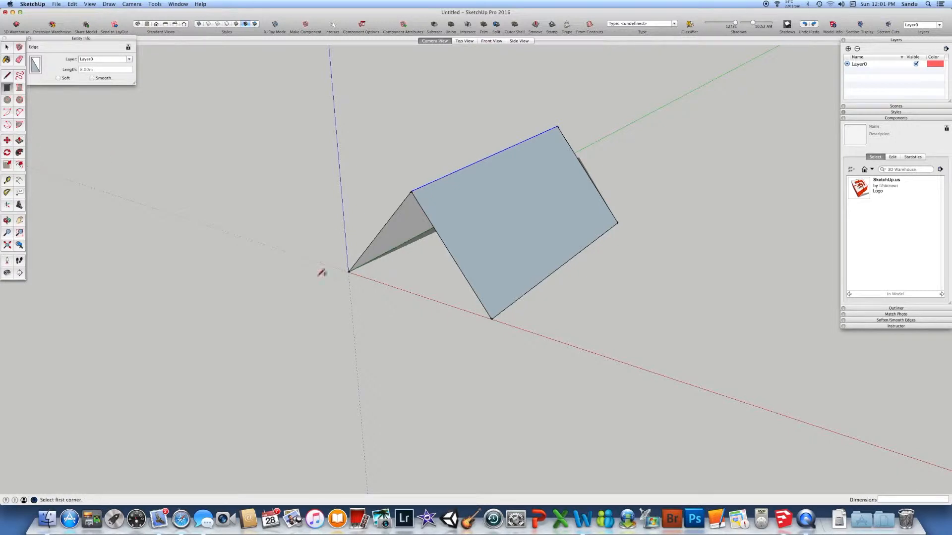
pyautogui.click(349, 271)
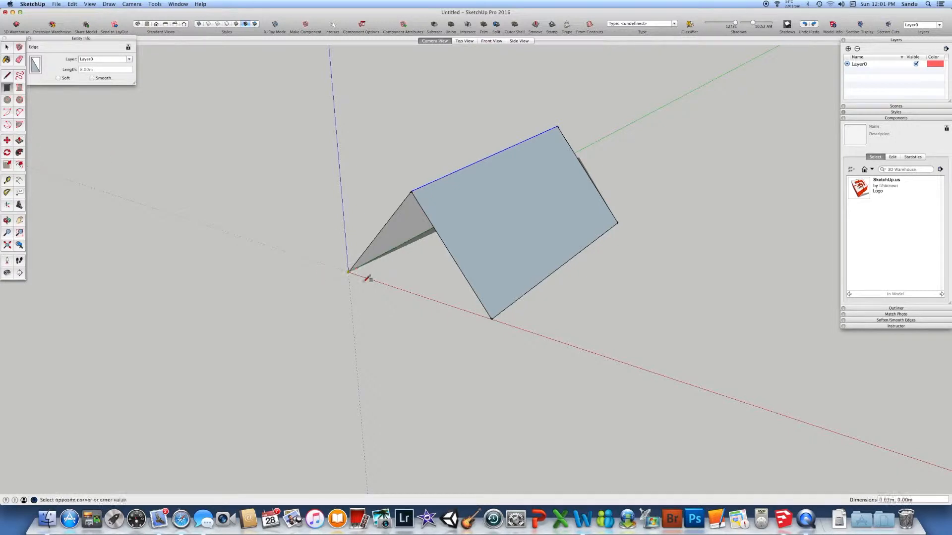
pyautogui.click(620, 217)
pyautogui.moveTo(516, 342); pyautogui.dragTo(490, 361, button='middle')
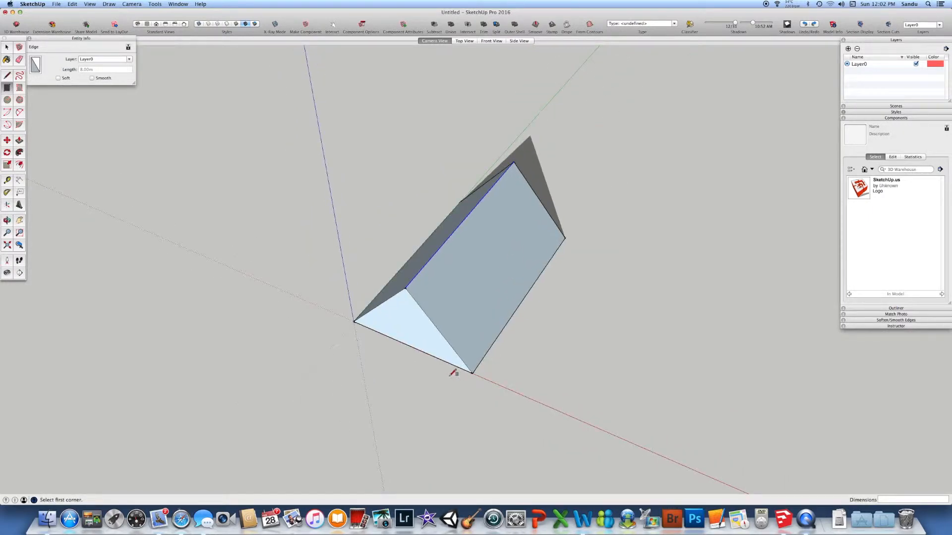
pyautogui.moveTo(449, 369)
pyautogui.mouseDown(button='middle')
pyautogui.moveTo(404, 323)
pyautogui.moveTo(432, 375)
pyautogui.mouseUp(button='middle')
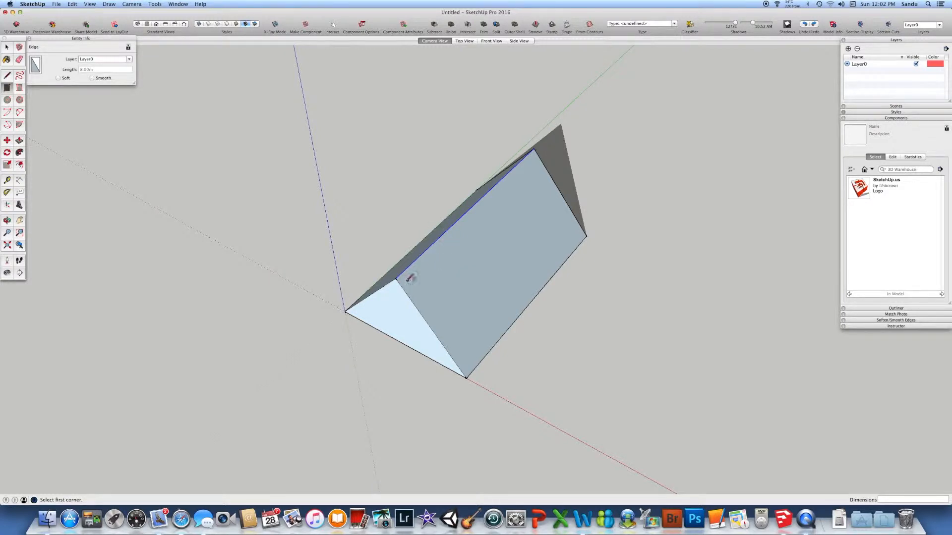
pyautogui.moveTo(451, 255)
pyautogui.mouseDown(button='middle')
pyautogui.moveTo(372, 277)
pyautogui.moveTo(453, 270)
pyautogui.mouseUp(button='middle')
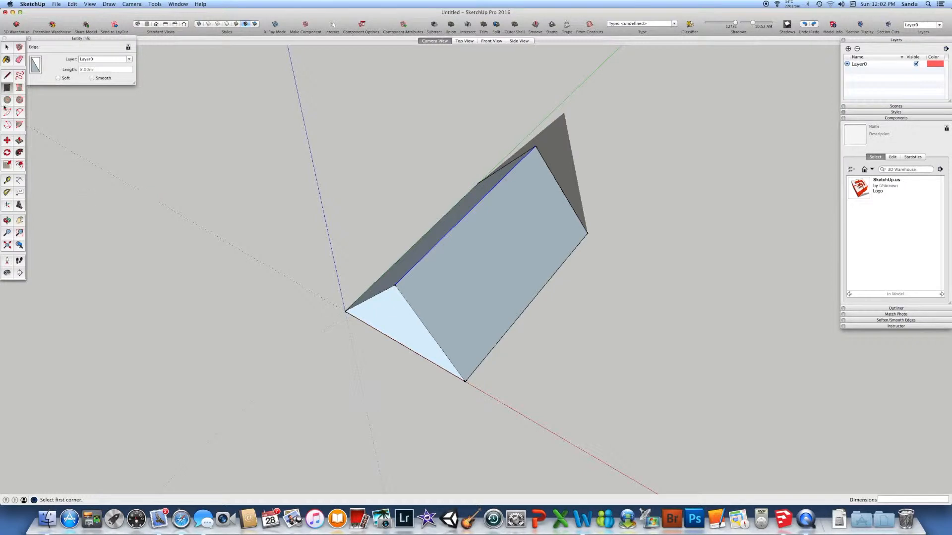
# Draw a line from the front end of the ridge to the midpoint of the front base edge.
pyautogui.click(7, 47)
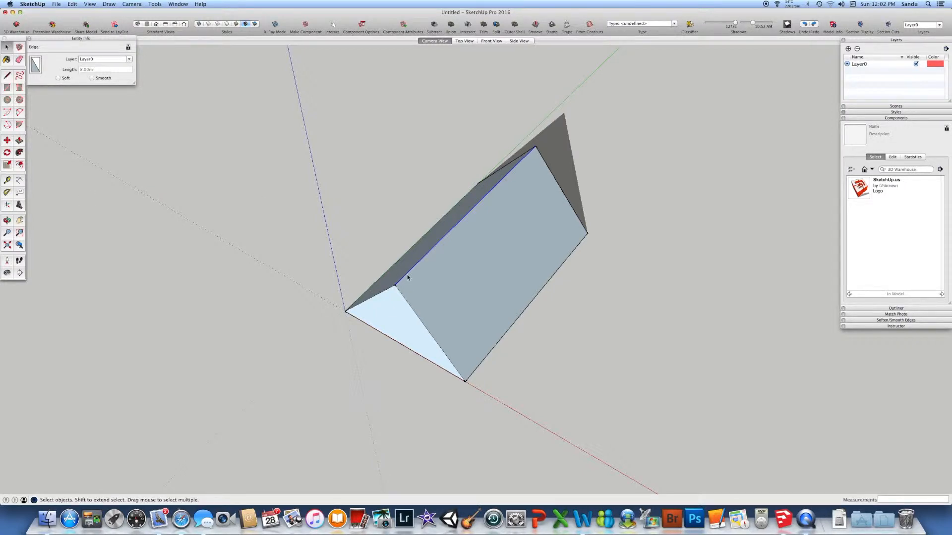
pyautogui.press('l')
pyautogui.click(394, 285)
pyautogui.click(402, 345)
pyautogui.moveTo(395, 324); pyautogui.dragTo(400, 268, button='middle')
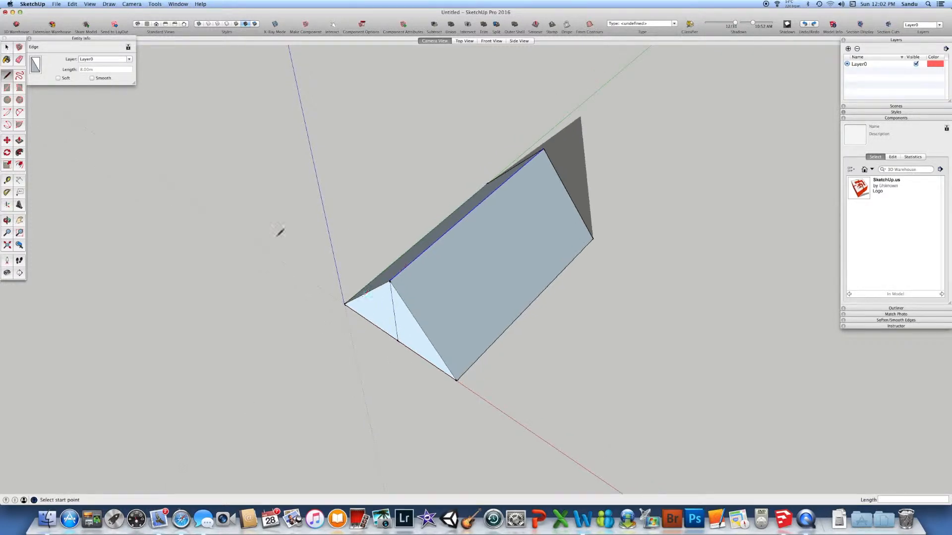
# Move the ridge edge down to the midpoint of the front base edge to flatten the roof, and clear the selection.
pyautogui.press('space')
pyautogui.press('m')
pyautogui.click(391, 281)
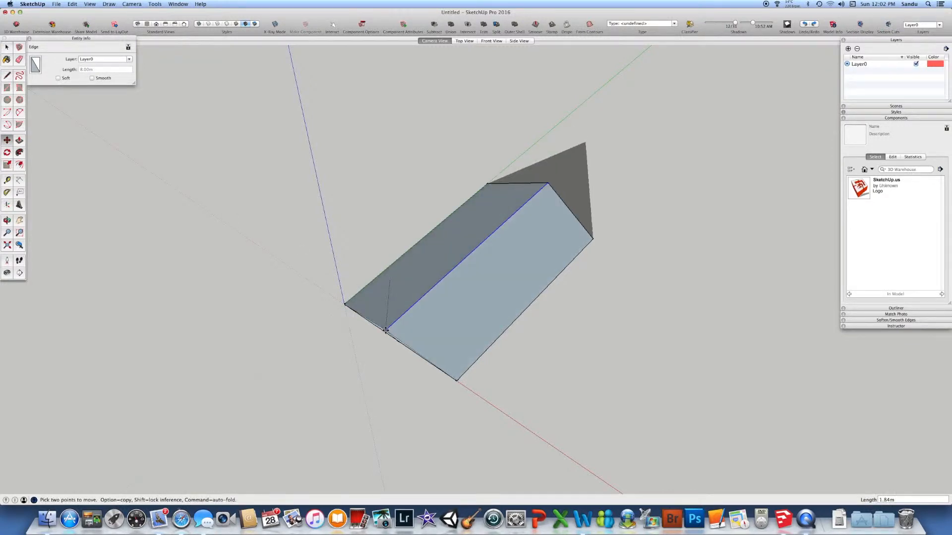
pyautogui.click(398, 341)
pyautogui.moveTo(406, 343); pyautogui.dragTo(388, 316, button='middle')
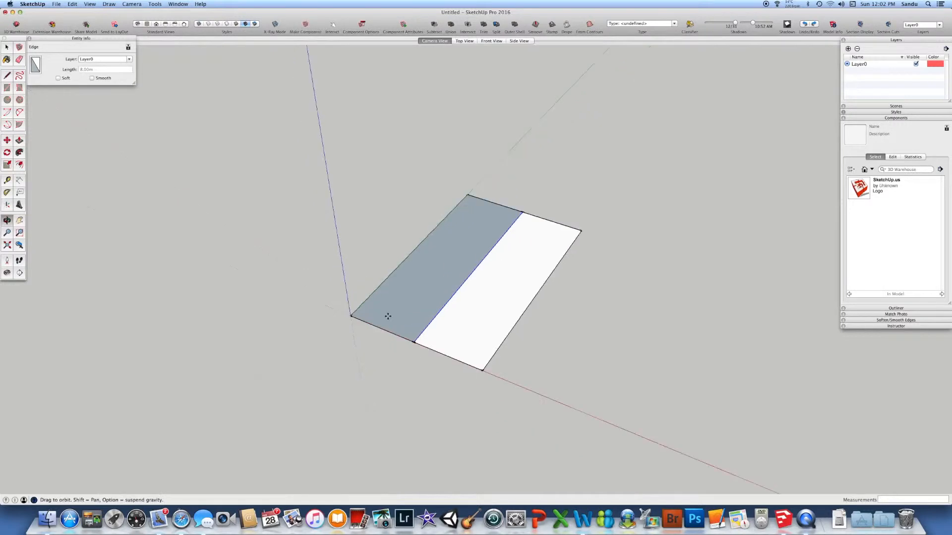
pyautogui.press('space')
pyautogui.click(320, 200)
pyautogui.moveTo(416, 243); pyautogui.dragTo(459, 257, button='middle')
pyautogui.scroll(2, 422, 252)
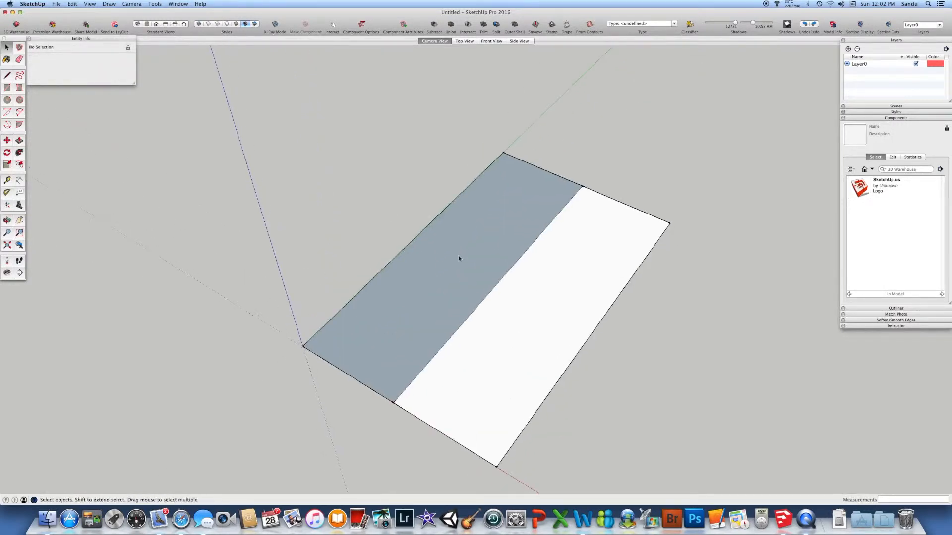
pyautogui.scroll(-2, 459, 258)
pyautogui.scroll(3, 480, 276)
pyautogui.press('l')
pyautogui.click(303, 329)
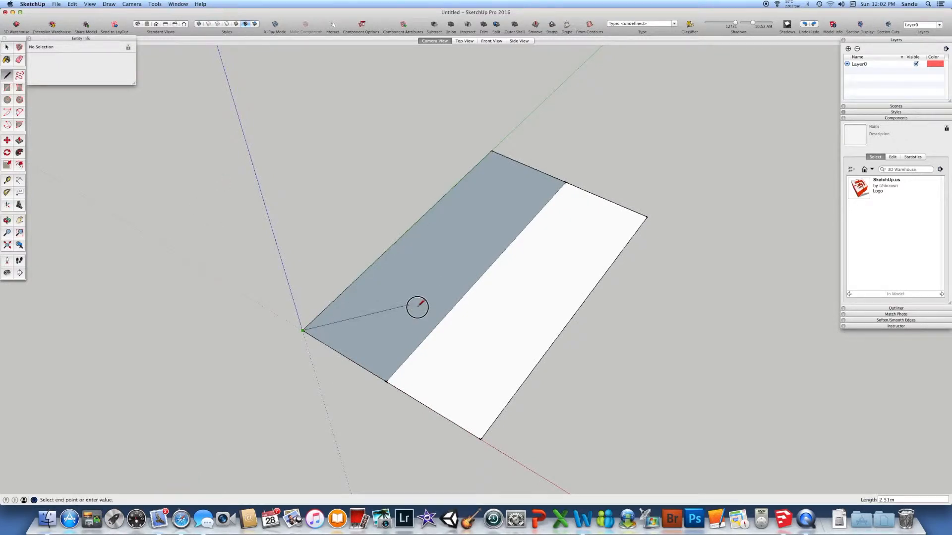
pyautogui.press('Escape')
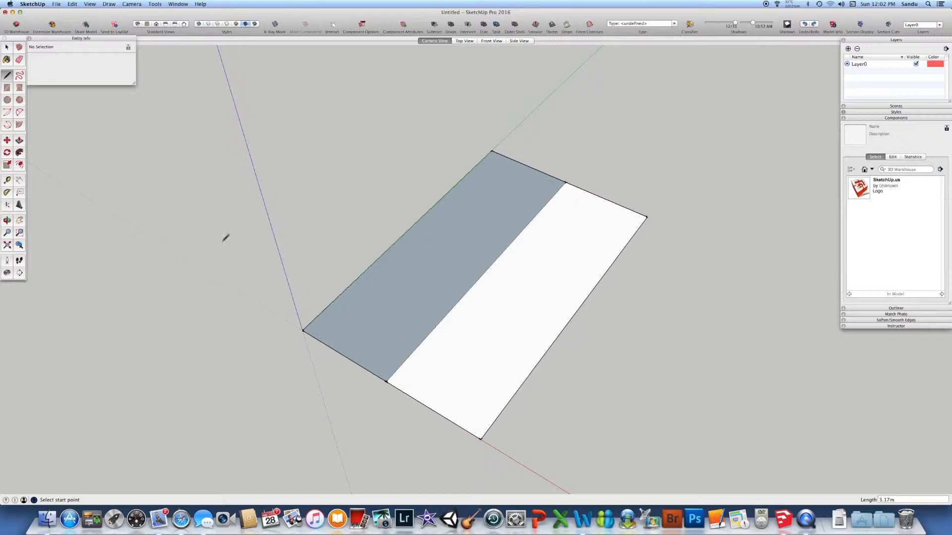
# Draw a 2.5 by 2.5 m square on the half beside the green axis, from the origin to the center line.
pyautogui.click(7, 87)
pyautogui.click(303, 330)
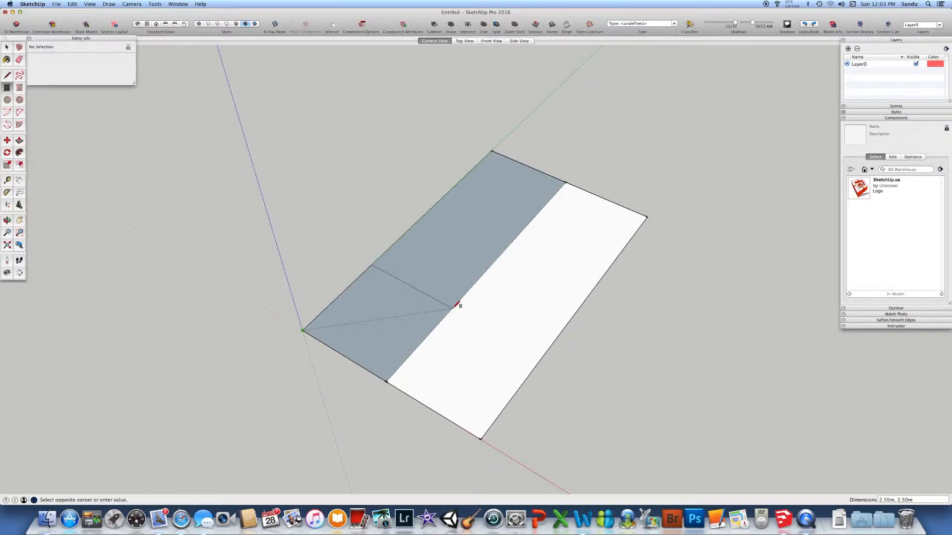
pyautogui.click(452, 308)
# Draw two diagonal lines joining both front corners of the base to the square's corner on the center line.
pyautogui.press('l')
pyautogui.click(303, 330)
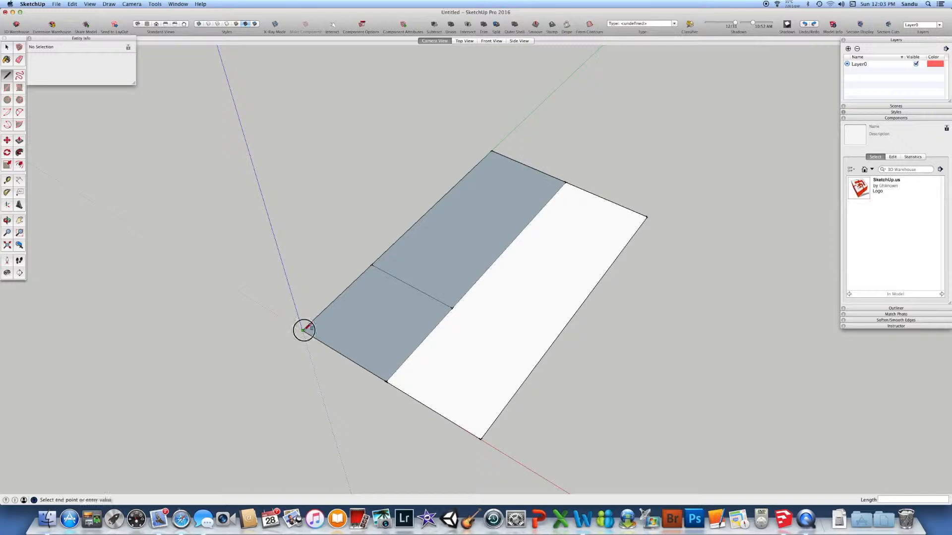
pyautogui.click(452, 308)
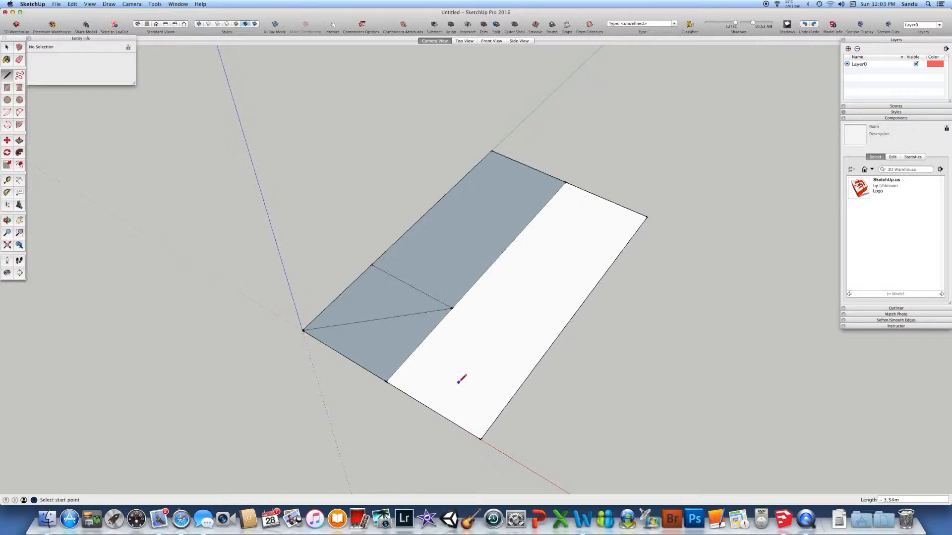
pyautogui.click(452, 308)
pyautogui.click(480, 439)
# Erase the center line segment inside the front triangle and the square's leftover cross edge.
pyautogui.moveTo(542, 437); pyautogui.dragTo(476, 405, button='middle')
pyautogui.scroll(5, 467, 436)
pyautogui.scroll(-8, 479, 399)
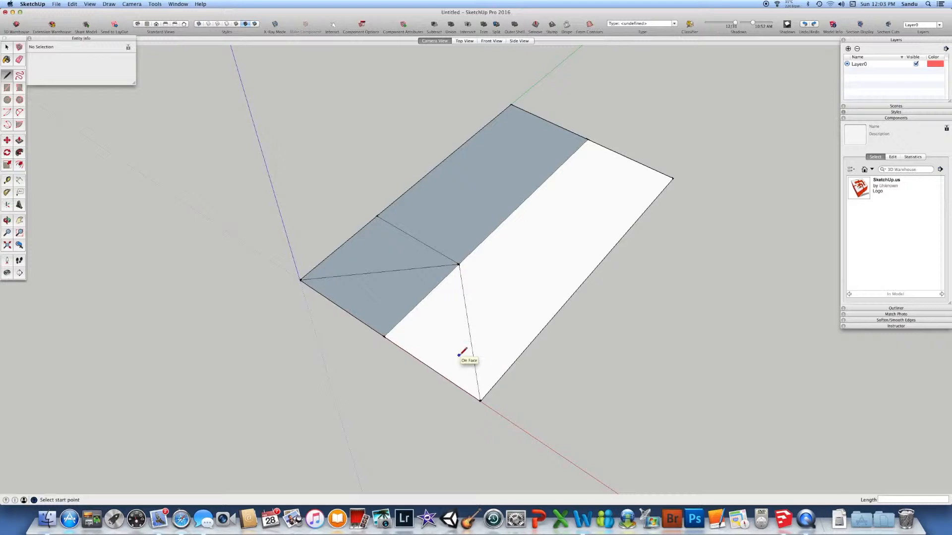
pyautogui.press('e')
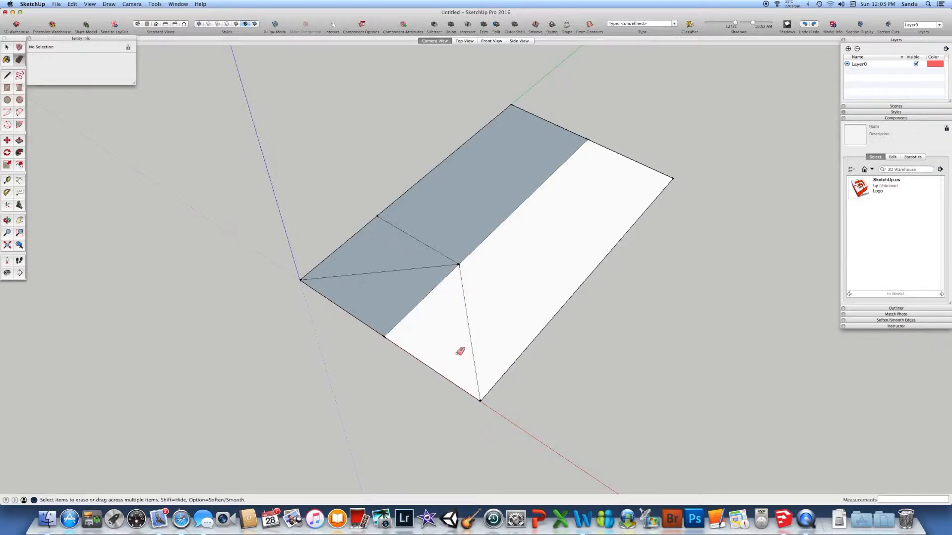
pyautogui.click(412, 310)
pyautogui.click(440, 253)
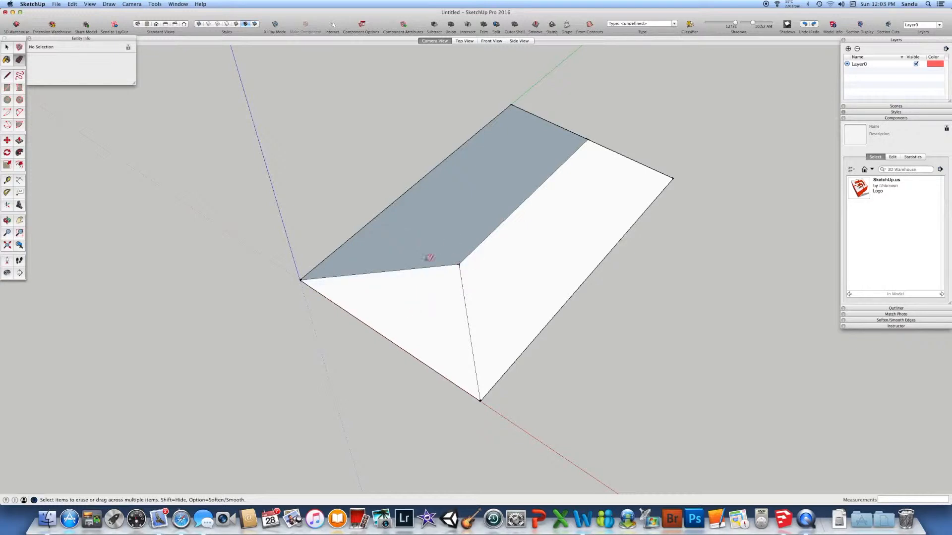
# Raise the remaining center line 3 m along the blue axis to form a roof with a hipped front end.
pyautogui.moveTo(425, 259); pyautogui.dragTo(444, 252, button='middle')
pyautogui.press('space')
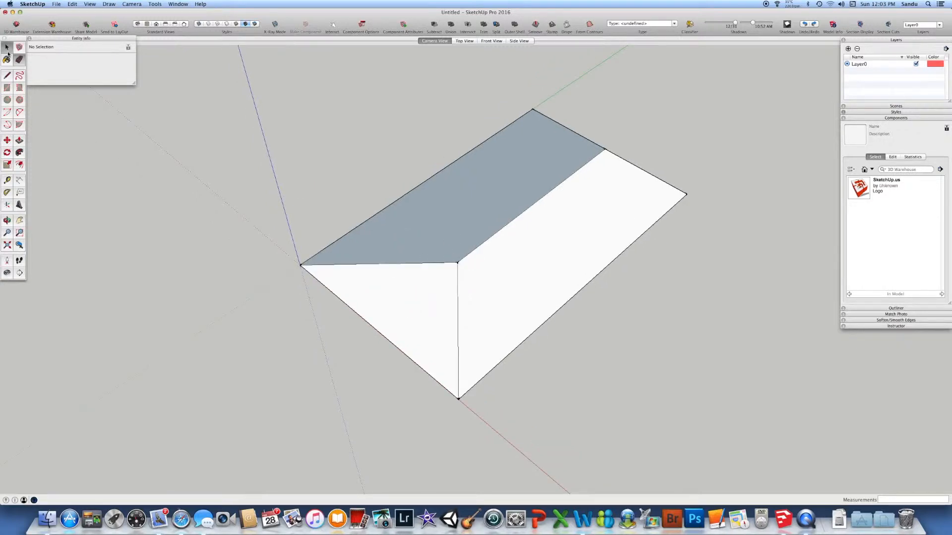
pyautogui.click(474, 251)
pyautogui.moveTo(433, 238); pyautogui.dragTo(370, 224, button='middle')
pyautogui.press('m')
pyautogui.click(459, 261)
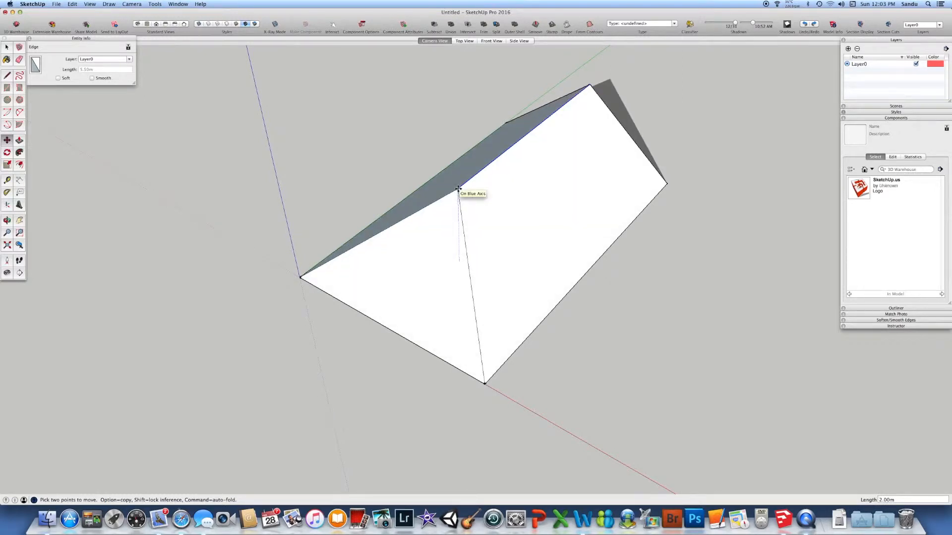
pyautogui.write('3')
pyautogui.press('Return')
pyautogui.moveTo(458, 188); pyautogui.dragTo(565, 234, button='middle')
pyautogui.moveTo(498, 260)
pyautogui.mouseDown(button='middle')
pyautogui.moveTo(548, 282)
pyautogui.moveTo(415, 230)
pyautogui.moveTo(482, 210)
pyautogui.moveTo(428, 212)
pyautogui.mouseUp(button='middle')
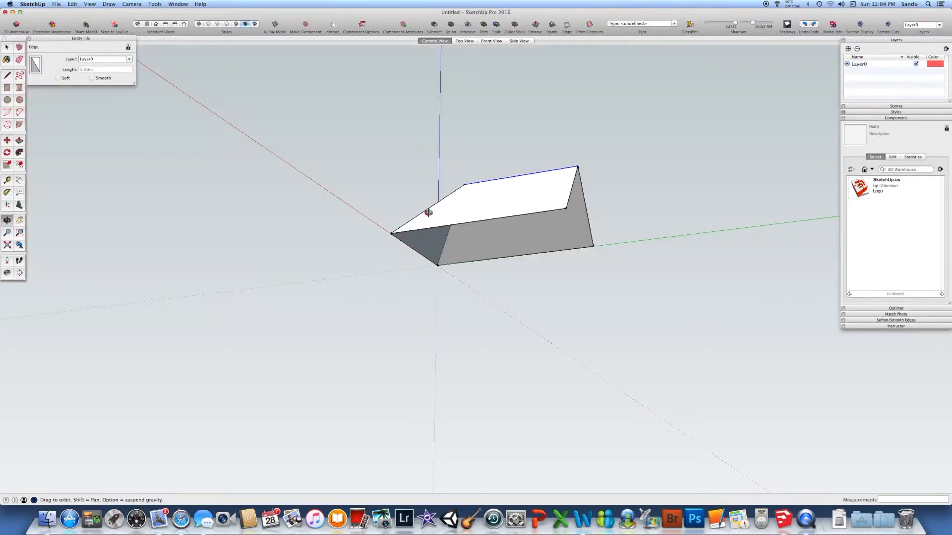
# Turn off Endpoints in the edge settings of the Architectural Design Style.
pyautogui.press('m')
pyautogui.scroll(3, 461, 243)
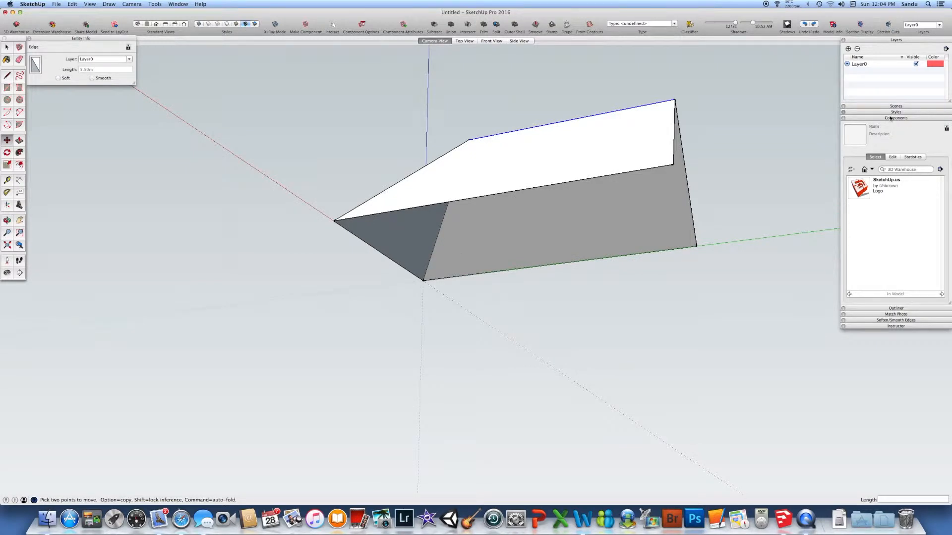
pyautogui.scroll(3, 679, 177)
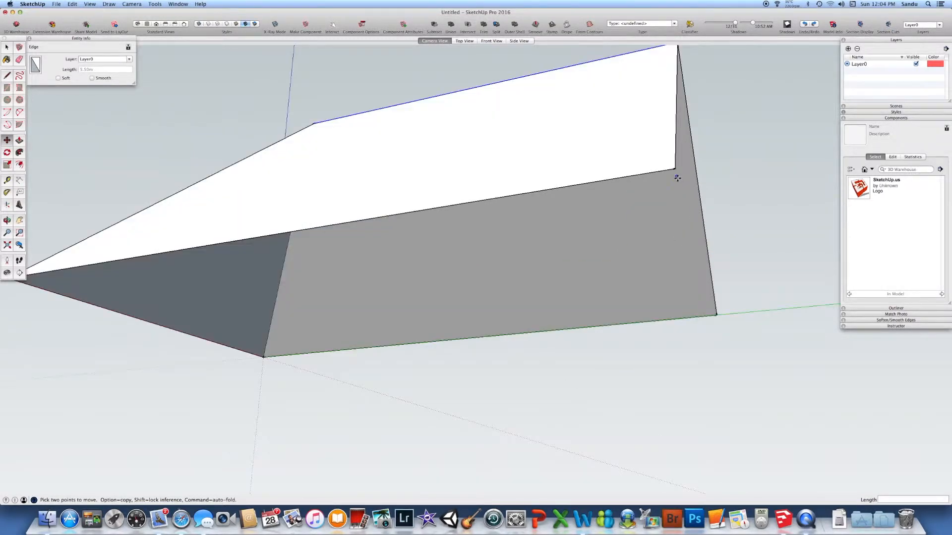
pyautogui.scroll(-2, 699, 193)
pyautogui.click(862, 113)
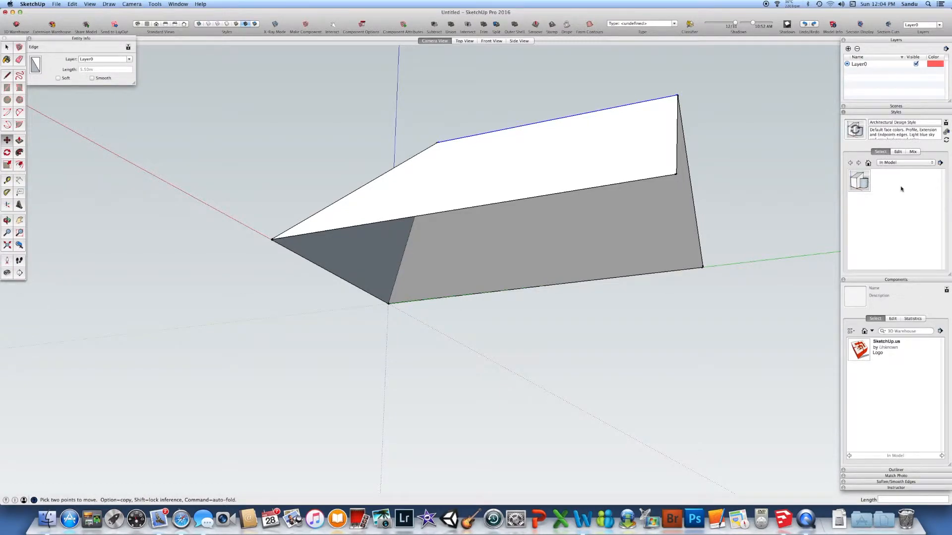
pyautogui.click(897, 151)
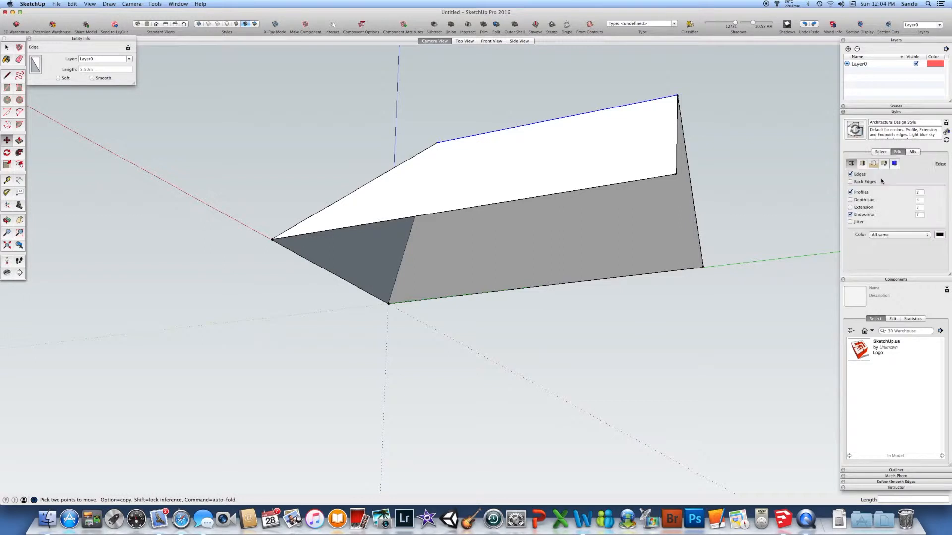
pyautogui.click(850, 215)
pyautogui.click(872, 113)
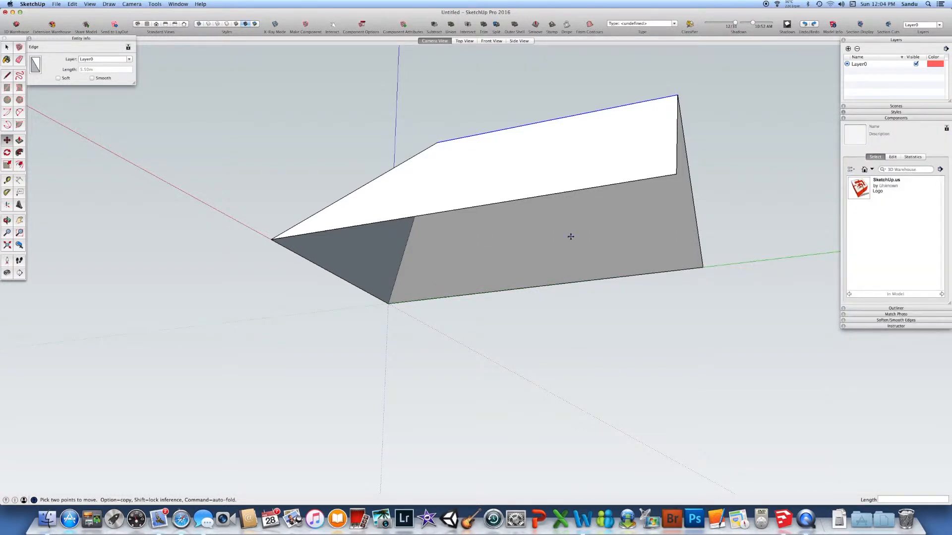
# Close the underside of the hipped roof with a rectangle between the opposite base corners on the red and green axes.
pyautogui.moveTo(662, 210); pyautogui.dragTo(633, 170, button='middle')
pyautogui.scroll(3, 634, 163)
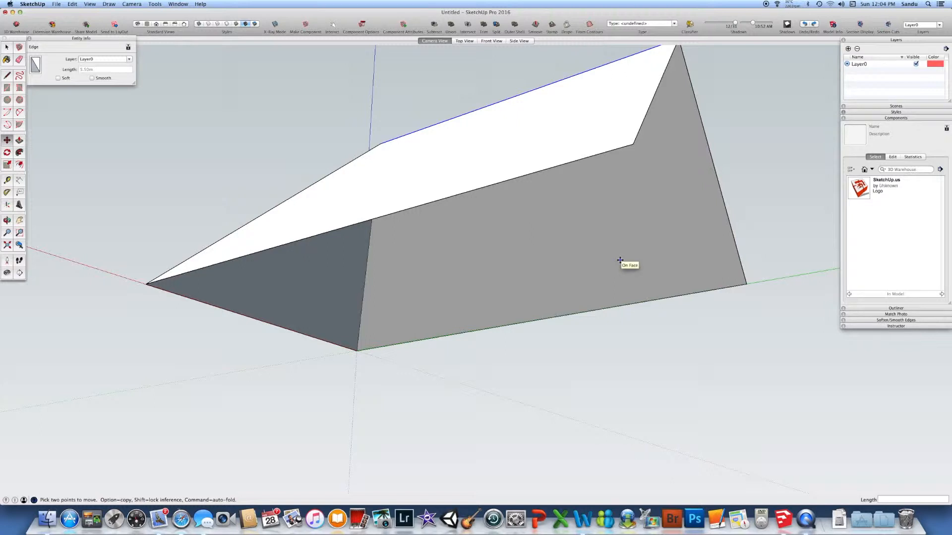
pyautogui.press('r')
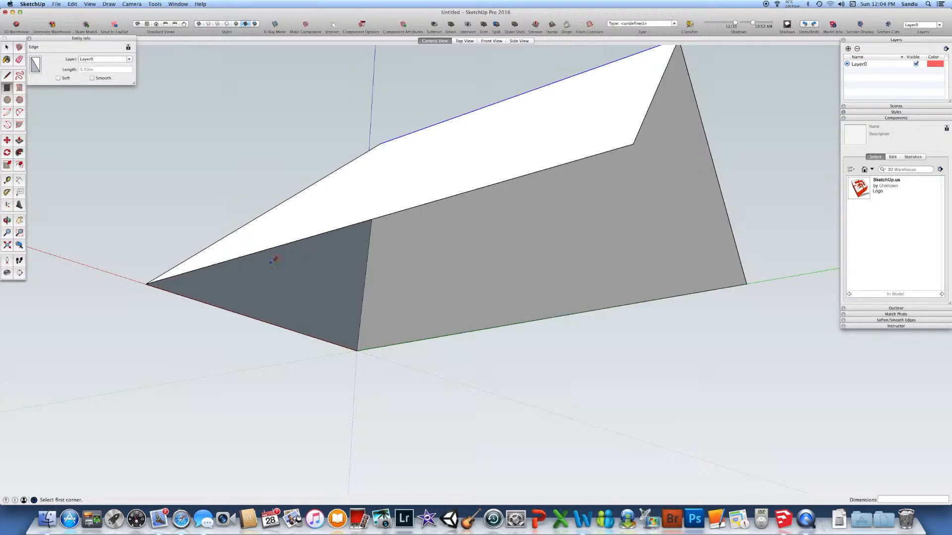
pyautogui.click(146, 284)
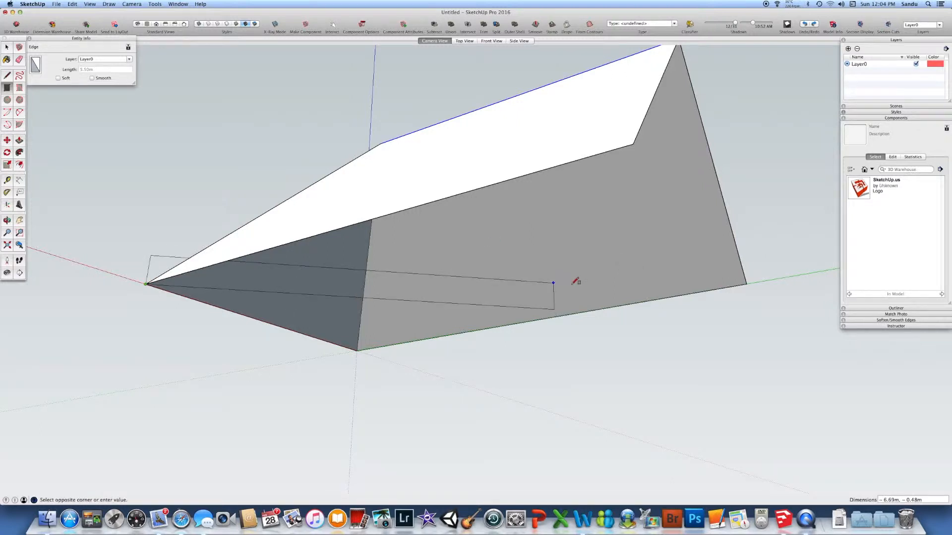
pyautogui.click(747, 284)
pyautogui.moveTo(654, 340); pyautogui.dragTo(629, 367, button='middle')
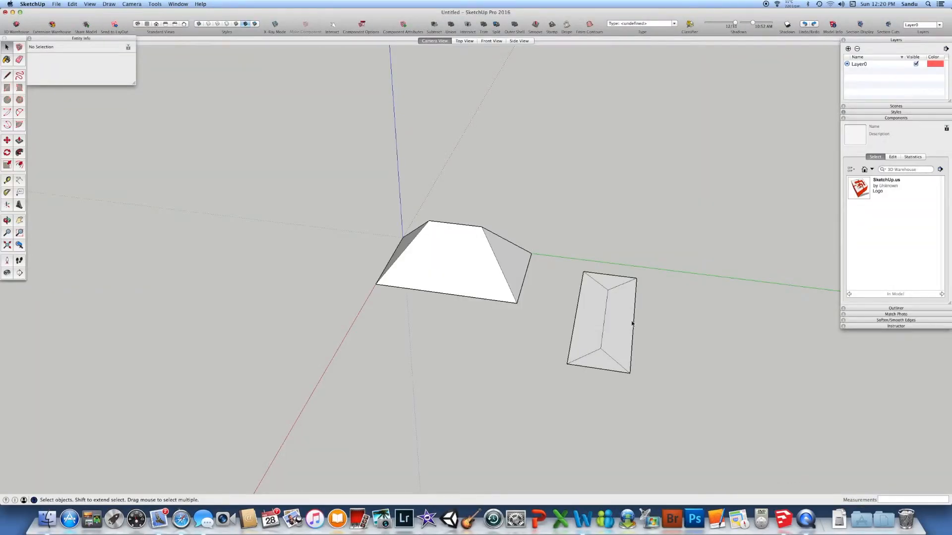
# Raise the center ridge line of the smaller rectangle 2 m along the blue axis to form a second hip roof.
pyautogui.moveTo(632, 323)
pyautogui.mouseDown(button='middle')
pyautogui.moveTo(669, 244)
pyautogui.moveTo(627, 312)
pyautogui.moveTo(627, 304)
pyautogui.moveTo(651, 317)
pyautogui.moveTo(645, 312)
pyautogui.mouseUp(button='middle')
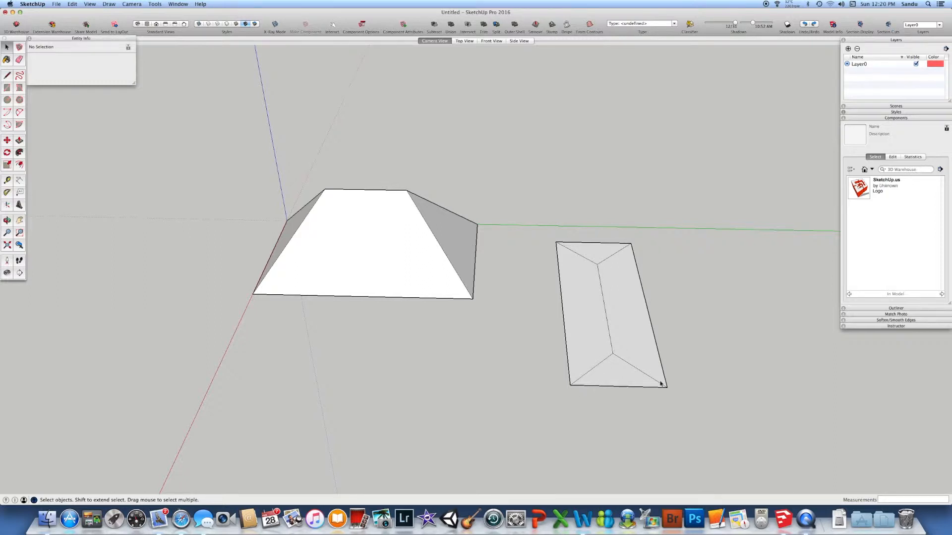
pyautogui.moveTo(645, 375); pyautogui.dragTo(597, 380, button='middle')
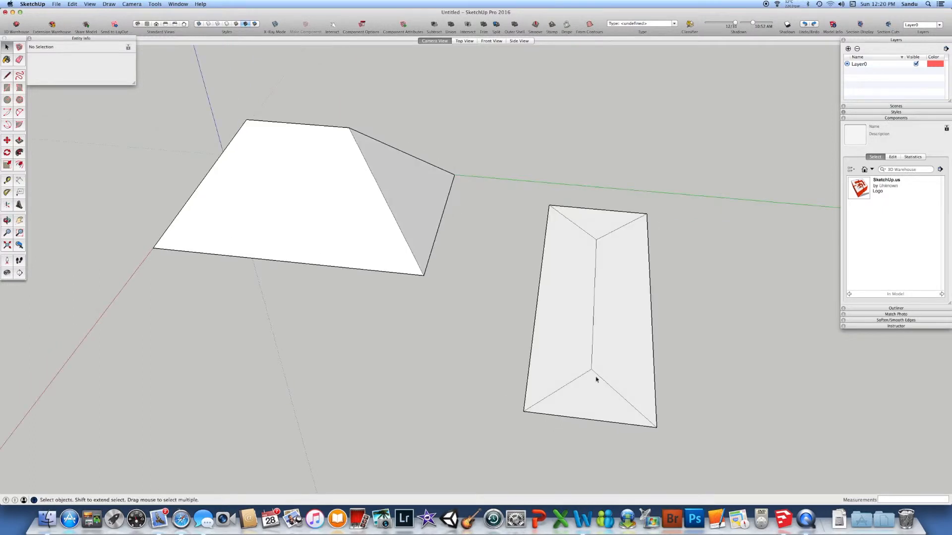
pyautogui.click(589, 364)
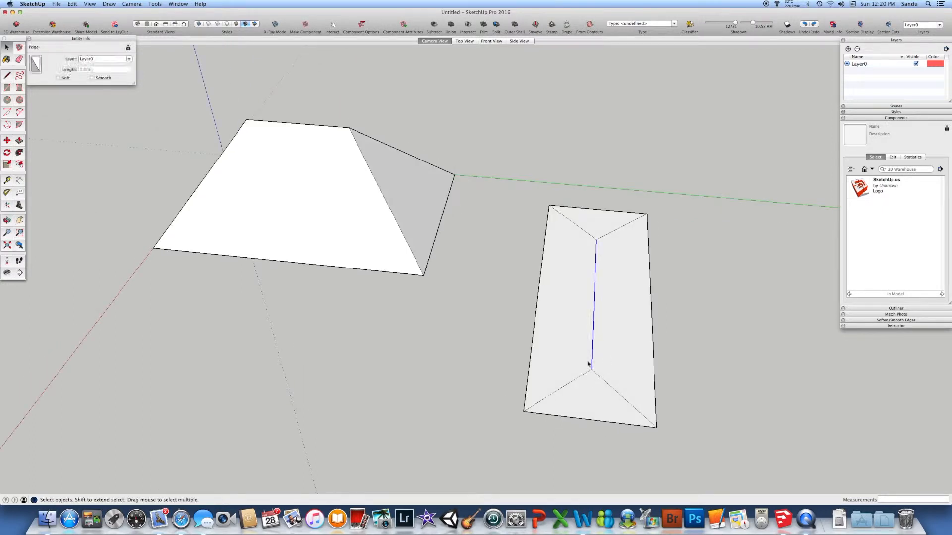
pyautogui.moveTo(588, 364); pyautogui.dragTo(609, 336, button='middle')
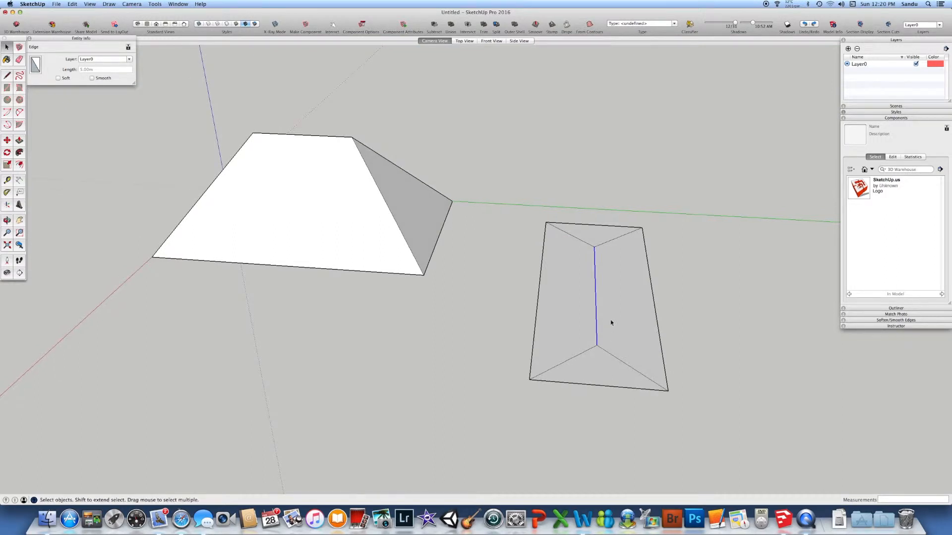
pyautogui.press('m')
pyautogui.click(597, 344)
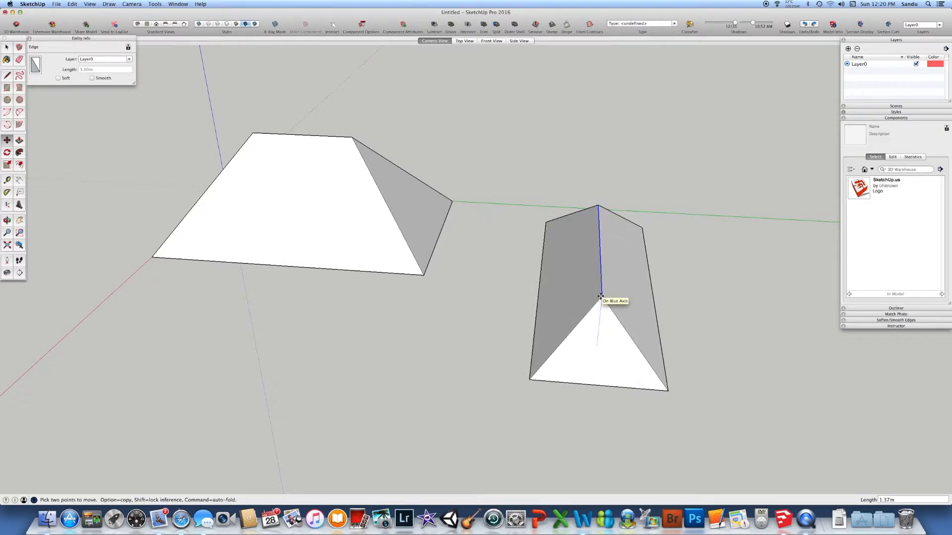
pyautogui.write('2')
pyautogui.press('Return')
# Close the underside of the smaller hip roof with a rectangle between its opposite base corners.
pyautogui.moveTo(637, 388); pyautogui.dragTo(512, 291, button='middle')
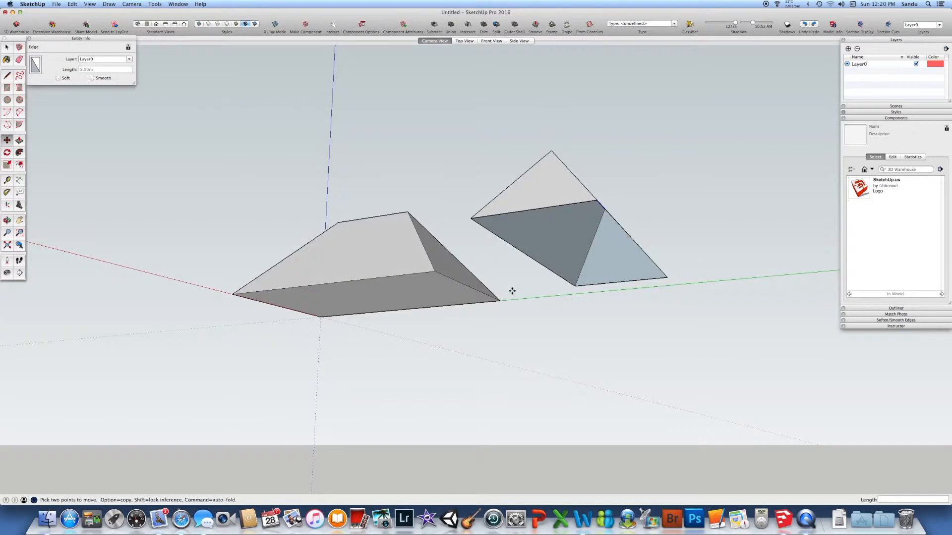
pyautogui.press('r')
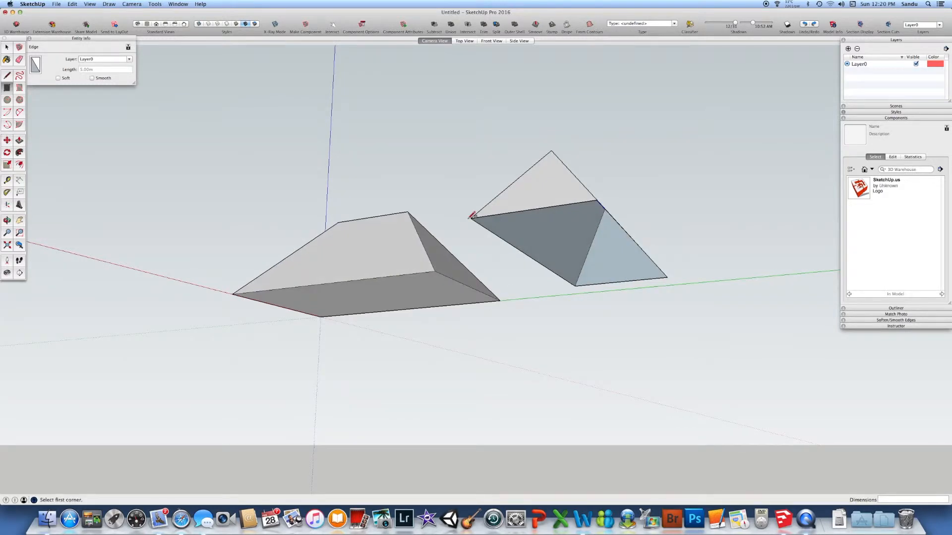
pyautogui.click(469, 218)
pyautogui.moveTo(671, 272); pyautogui.dragTo(602, 414, button='middle')
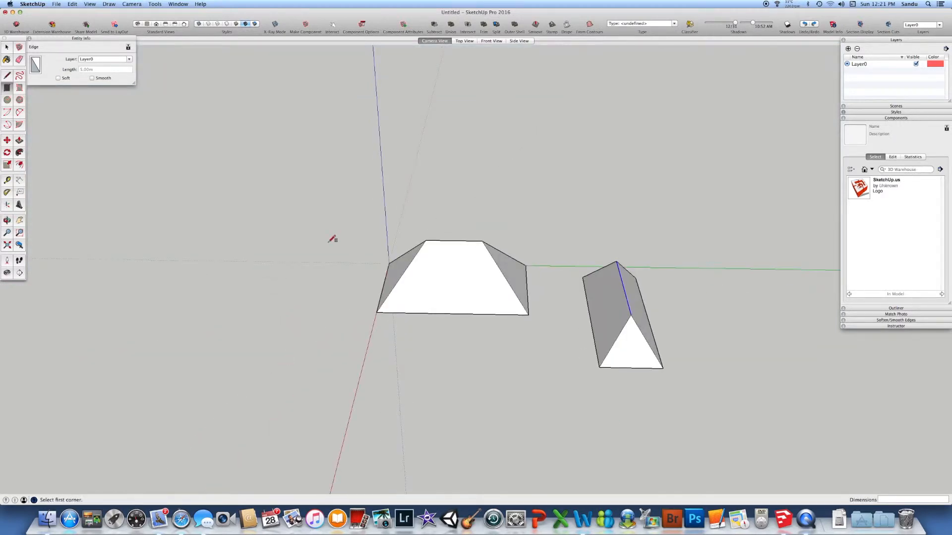
# Make the whole smaller hip roof a component with the default name and settings.
pyautogui.click(8, 50)
pyautogui.click(543, 215)
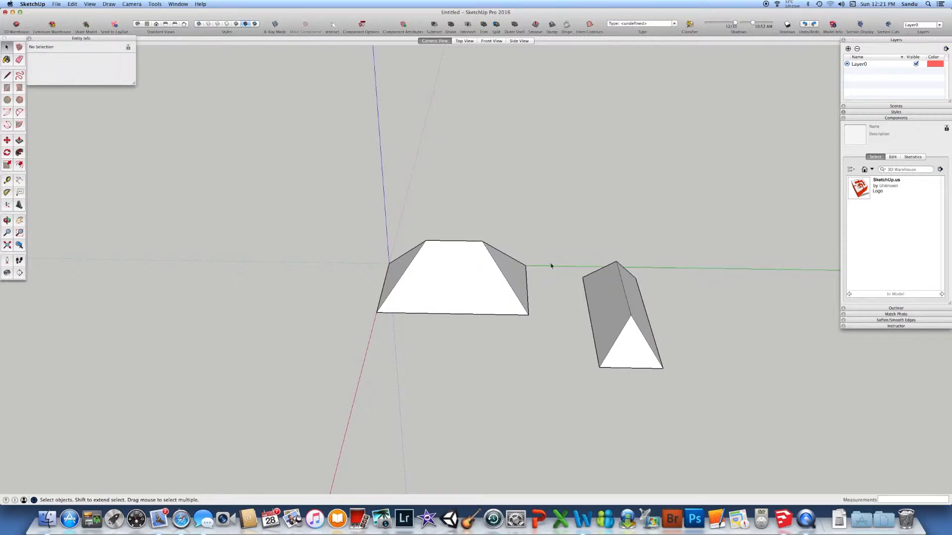
pyautogui.click(504, 294)
pyautogui.click(612, 312)
pyautogui.click(678, 310)
pyautogui.moveTo(600, 305); pyautogui.dragTo(675, 337, button='middle')
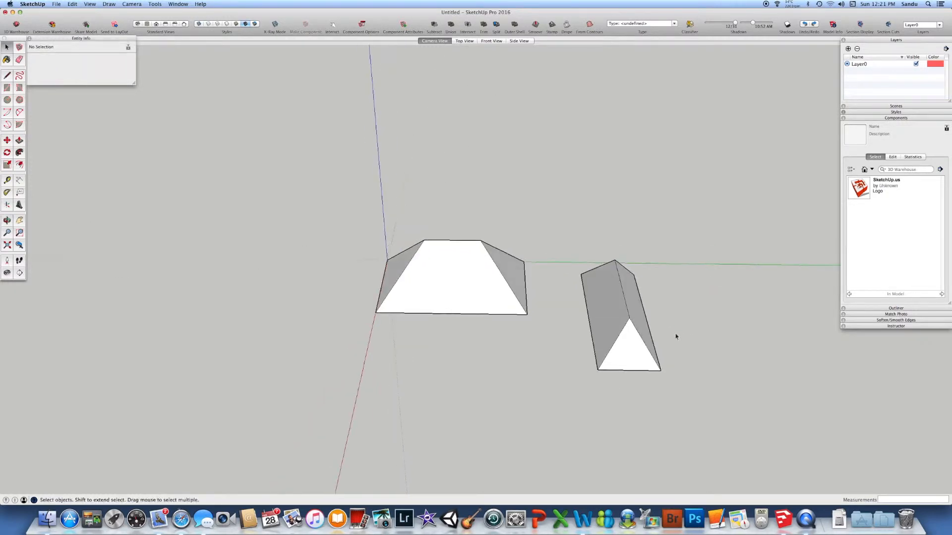
pyautogui.moveTo(566, 235); pyautogui.dragTo(695, 420)
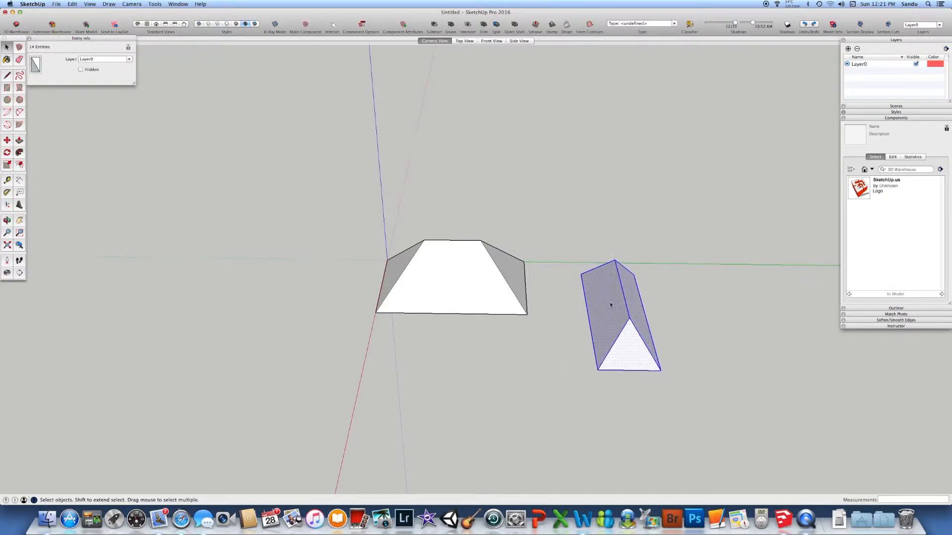
pyautogui.rightClick(608, 302)
pyautogui.click(642, 350)
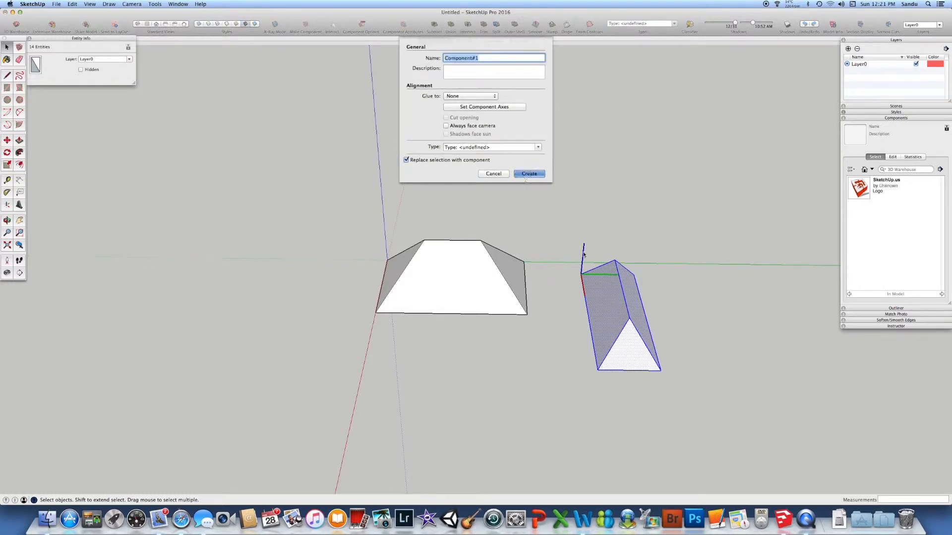
pyautogui.click(529, 173)
pyautogui.click(593, 330)
# Make the whole larger hip roof a component with the default name and settings.
pyautogui.moveTo(351, 201); pyautogui.dragTo(608, 328)
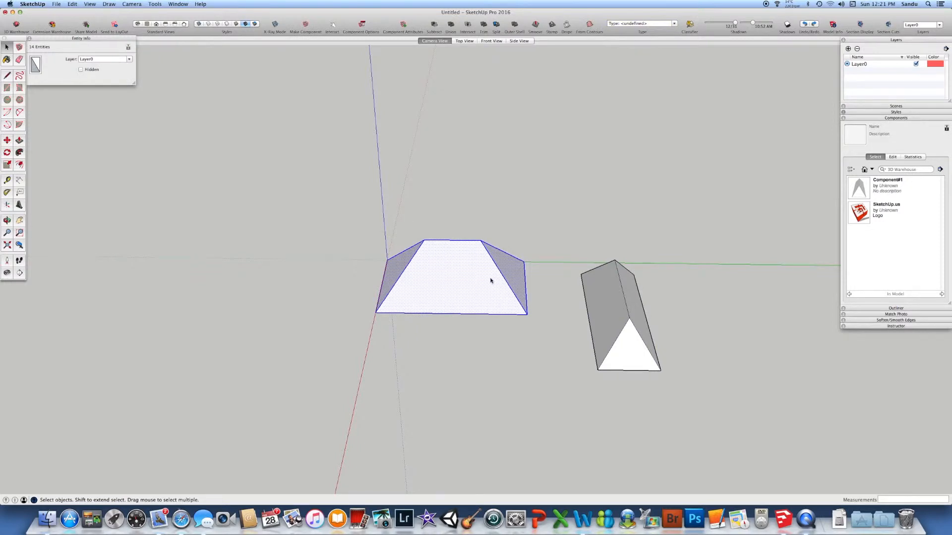
pyautogui.rightClick(490, 281)
pyautogui.click(524, 330)
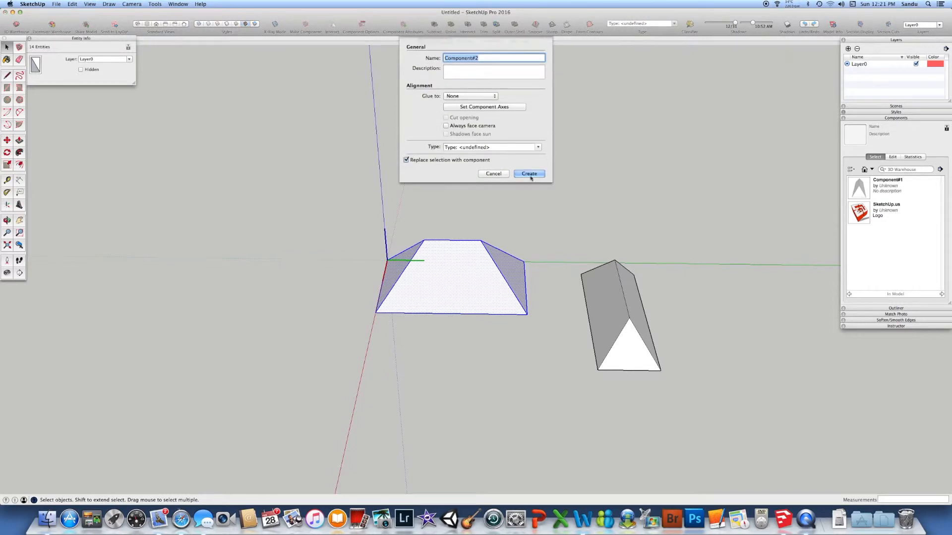
pyautogui.press('Return')
pyautogui.click(258, 218)
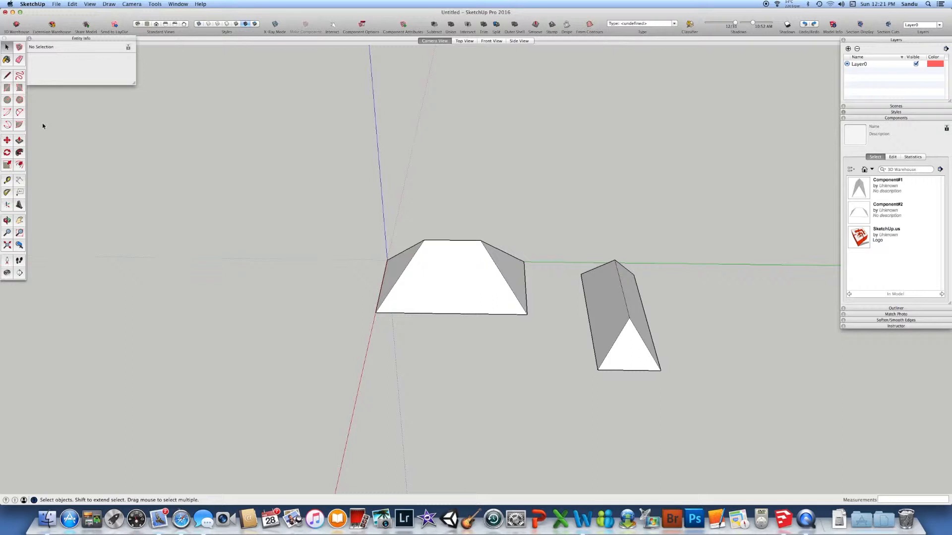
# Move the smaller roof by its far base corner onto the larger roof's far base corner on the green axis.
pyautogui.click(617, 292)
pyautogui.press('m')
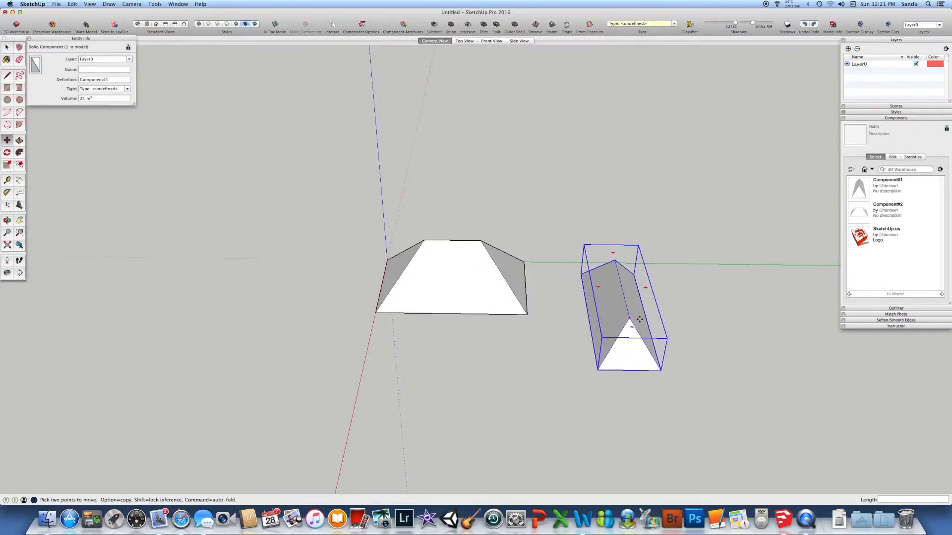
pyautogui.click(635, 273)
pyautogui.click(524, 261)
pyautogui.moveTo(567, 312); pyautogui.dragTo(423, 341, button='middle')
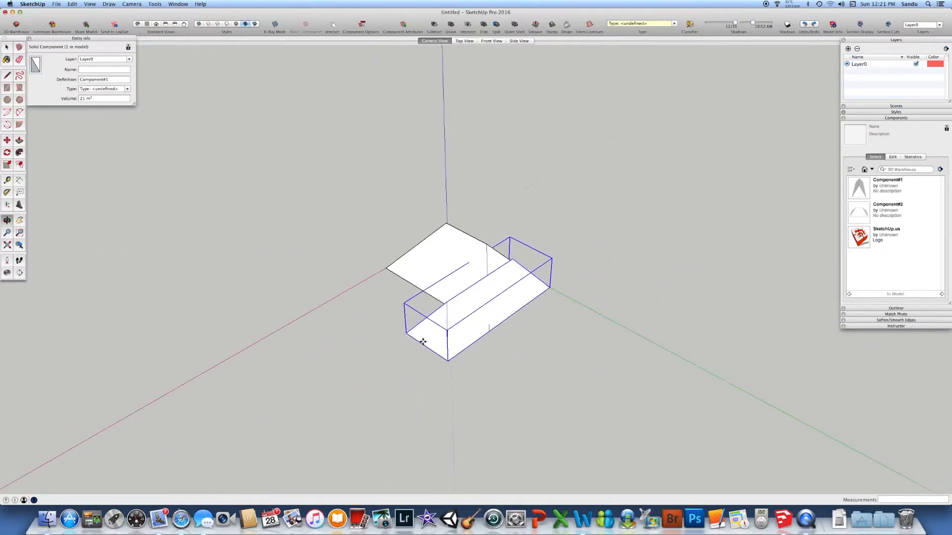
pyautogui.moveTo(504, 332); pyautogui.dragTo(483, 343, button='middle')
pyautogui.scroll(4, 489, 286)
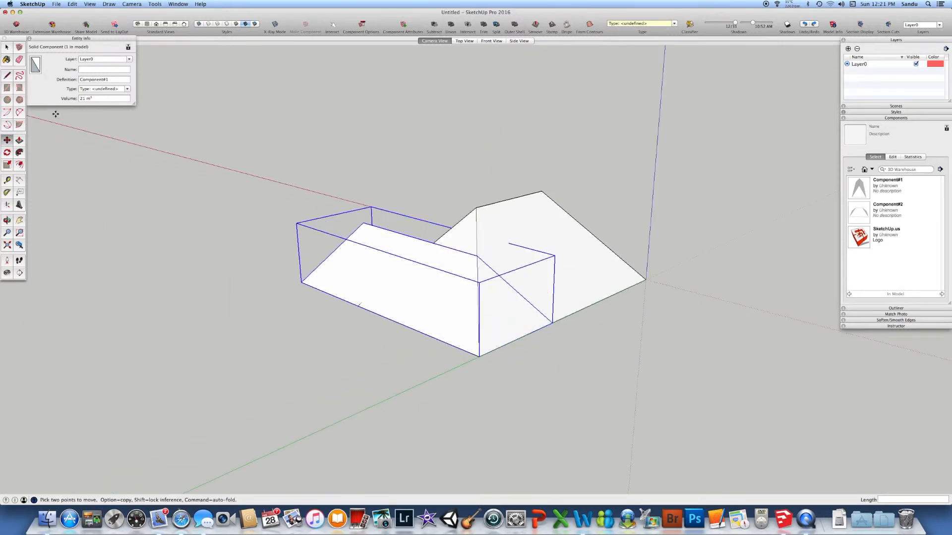
# Inside the smaller roof component, lower the ridge line about 0.20 m along the blue axis to meet the larger roof's hip edge.
pyautogui.press('space')
pyautogui.doubleClick(427, 246)
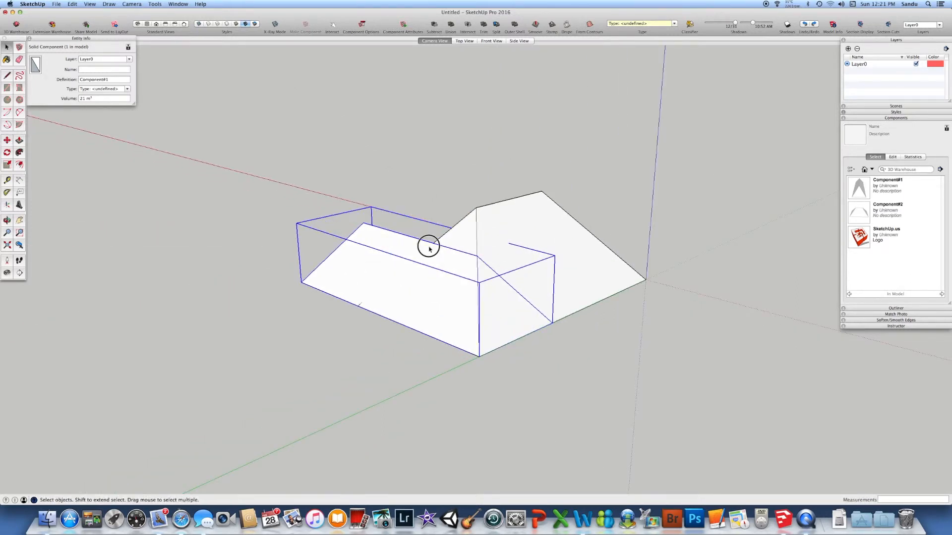
pyautogui.scroll(3, 469, 260)
pyautogui.click(466, 255)
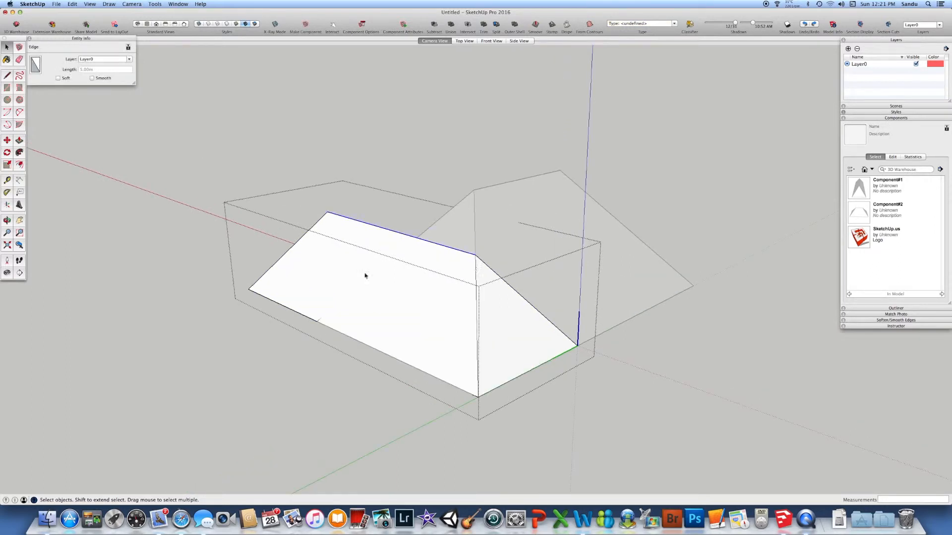
pyautogui.click(7, 141)
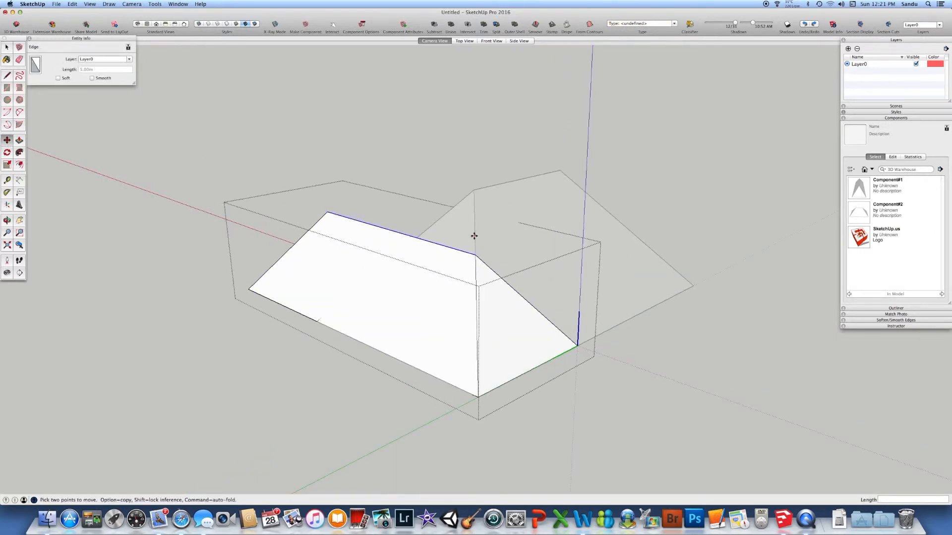
pyautogui.click(475, 256)
pyautogui.scroll(3, 476, 269)
pyautogui.moveTo(476, 269); pyautogui.dragTo(395, 254, button='middle')
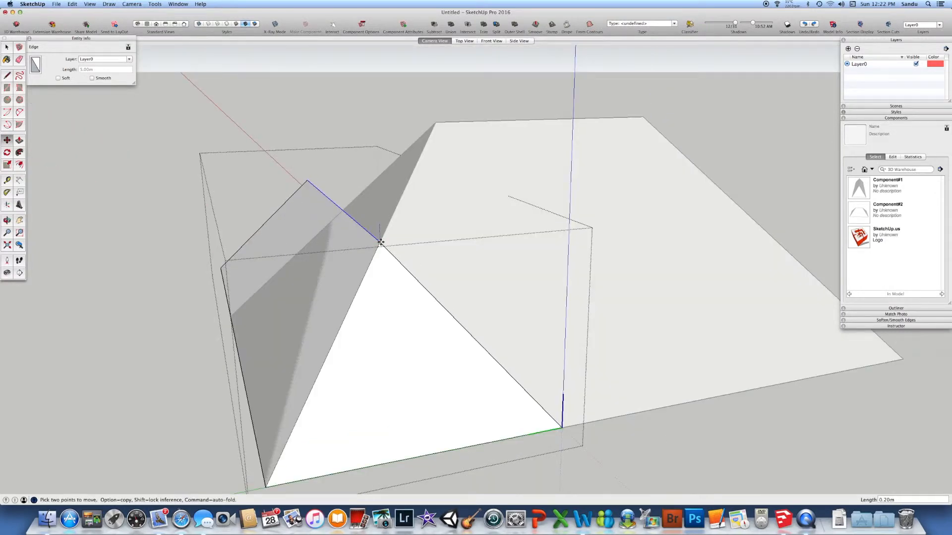
pyautogui.click(381, 242)
pyautogui.moveTo(347, 262); pyautogui.dragTo(458, 260, button='middle')
pyautogui.press('space')
# Examine from several sides how the smaller roof intersects the larger hip roof.
pyautogui.moveTo(265, 132); pyautogui.dragTo(340, 224, button='middle')
pyautogui.scroll(-5, 340, 224)
pyautogui.moveTo(272, 291); pyautogui.dragTo(412, 308, button='middle')
pyautogui.scroll(3, 342, 289)
pyautogui.moveTo(342, 289); pyautogui.dragTo(297, 246, button='middle')
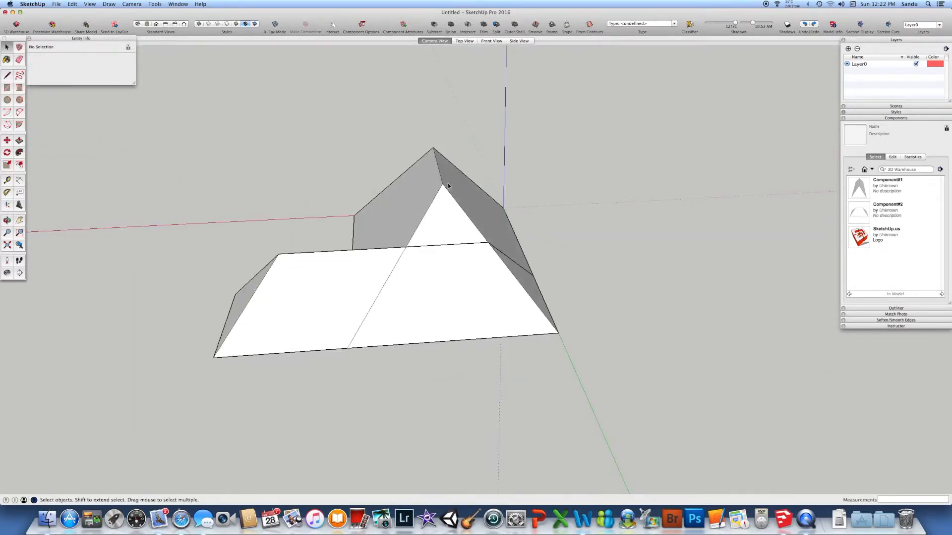
pyautogui.scroll(-3, 359, 299)
pyautogui.moveTo(379, 369); pyautogui.dragTo(496, 401, button='middle')
pyautogui.moveTo(446, 381); pyautogui.dragTo(512, 365, button='middle')
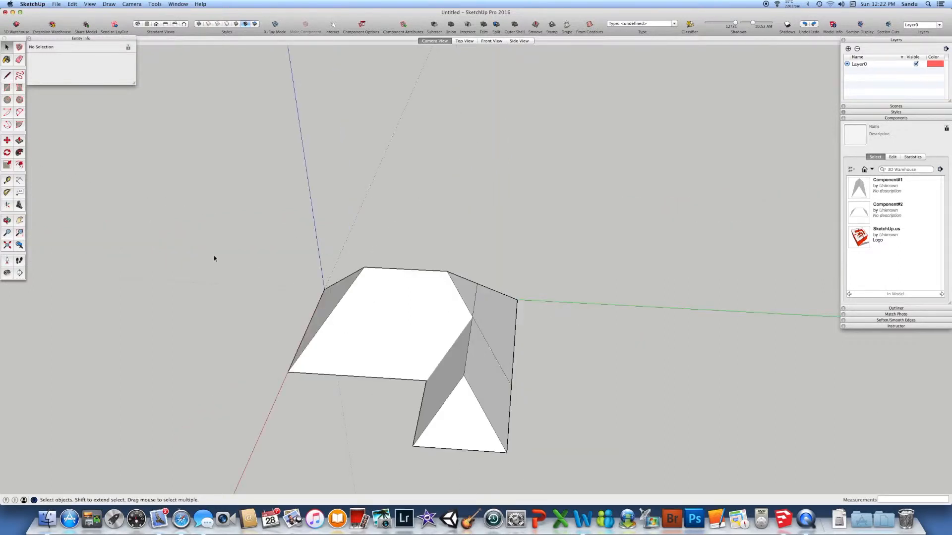
# Move the smaller roof component 2 m along the green axis toward the middle of the larger roof's long side.
pyautogui.click(7, 142)
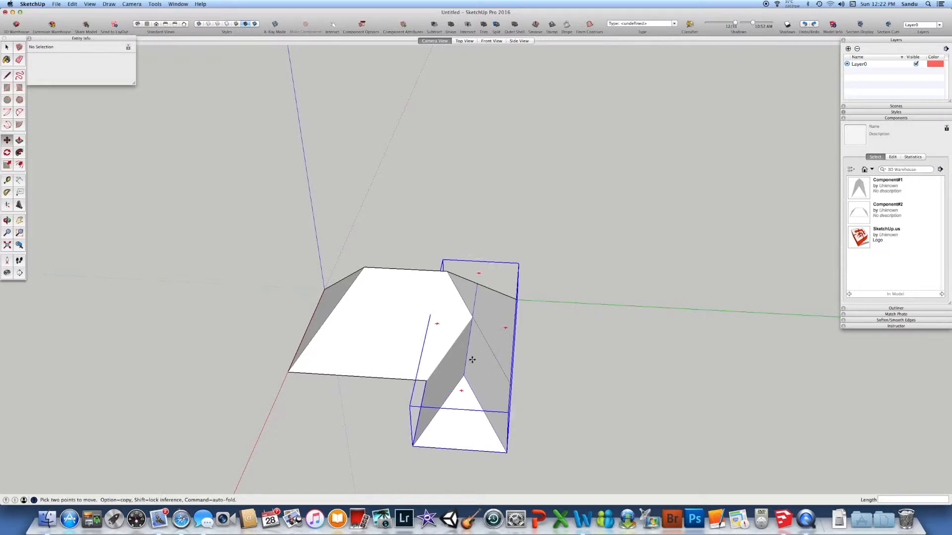
pyautogui.press('space')
pyautogui.click(440, 418)
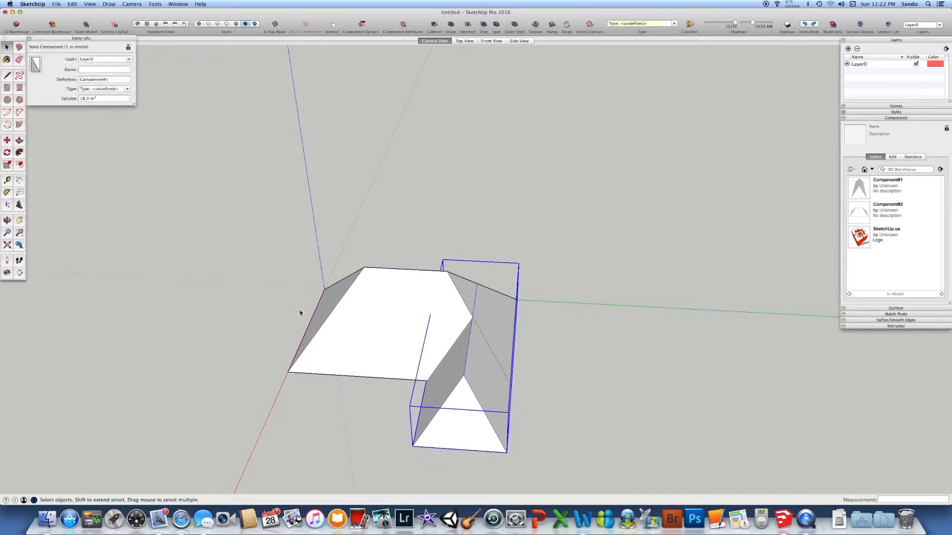
pyautogui.press('m')
pyautogui.click(680, 350)
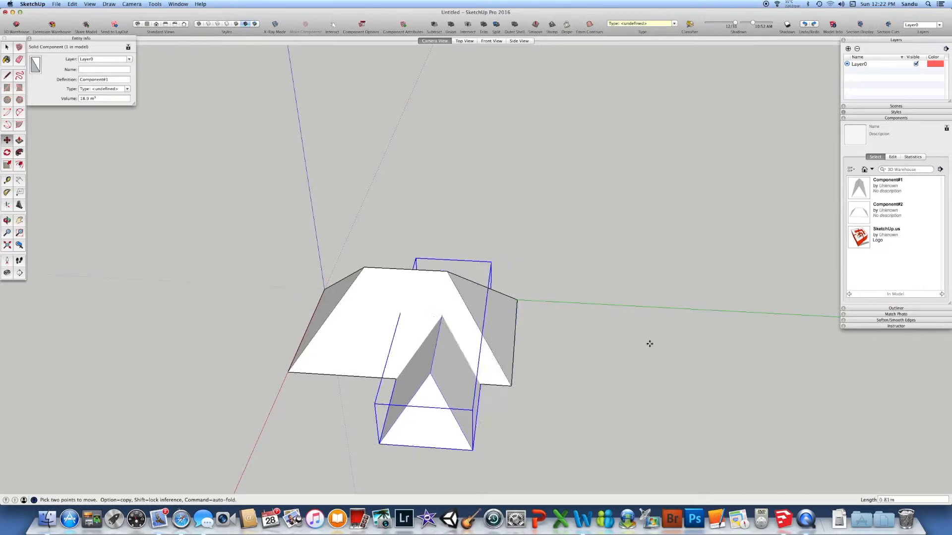
pyautogui.write('2')
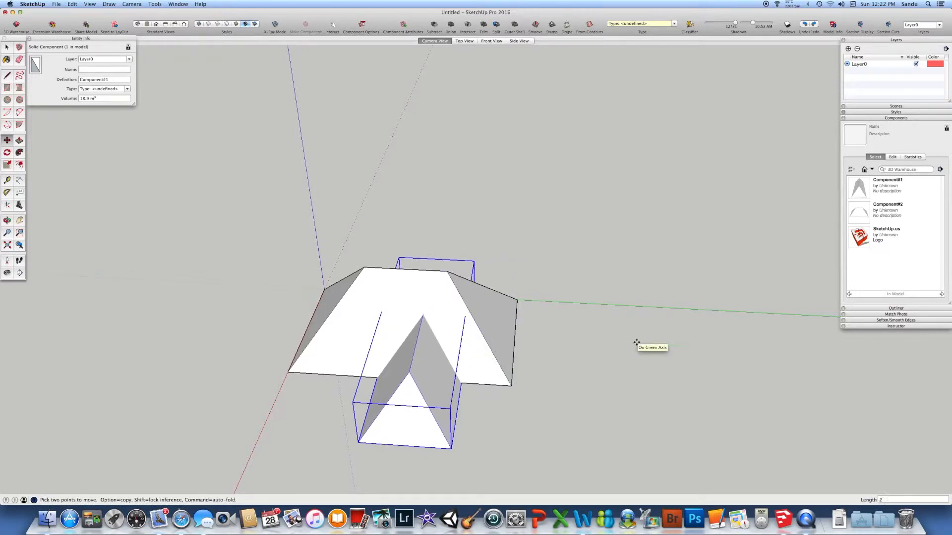
pyautogui.press('Return')
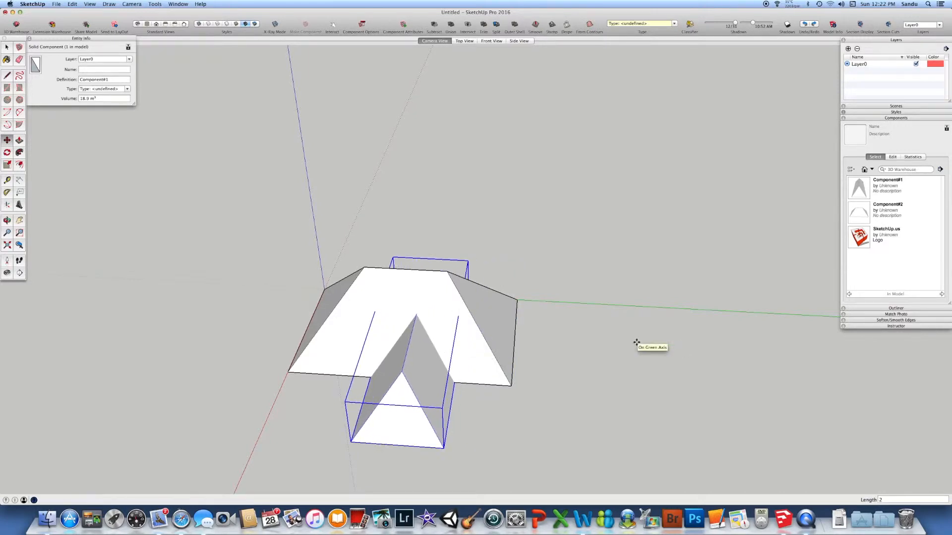
pyautogui.press('space')
pyautogui.click(459, 244)
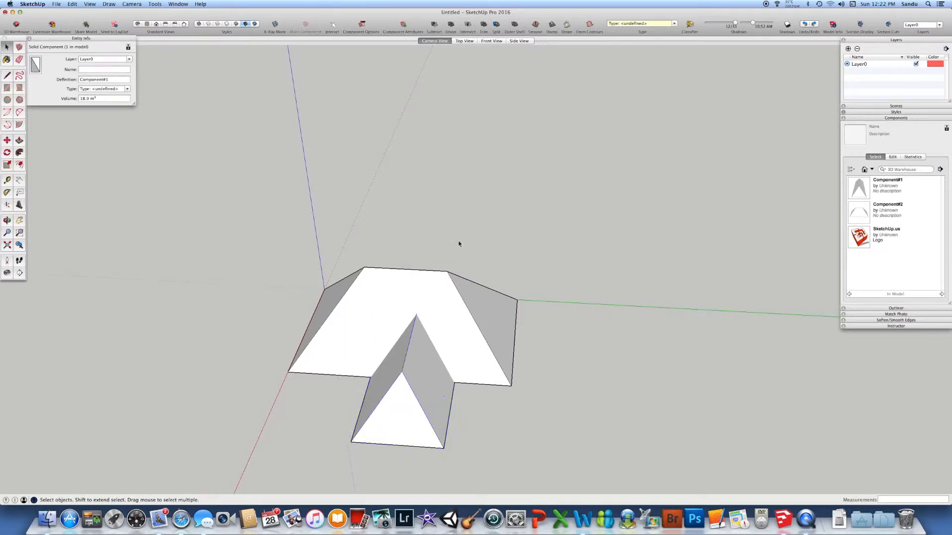
# Merge both roof components into one solid with the Union tool.
pyautogui.moveTo(458, 244); pyautogui.dragTo(482, 317, button='middle')
pyautogui.scroll(3, 431, 292)
pyautogui.scroll(-5, 442, 303)
pyautogui.moveTo(425, 301)
pyautogui.mouseDown(button='middle')
pyautogui.moveTo(472, 310)
pyautogui.moveTo(430, 302)
pyautogui.mouseUp(button='middle')
pyautogui.moveTo(321, 254); pyautogui.dragTo(647, 458)
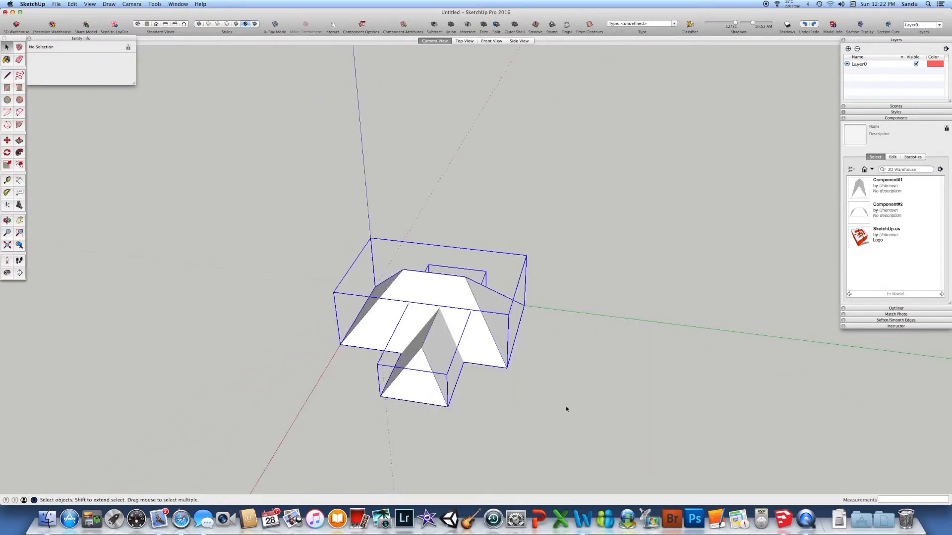
pyautogui.click(450, 25)
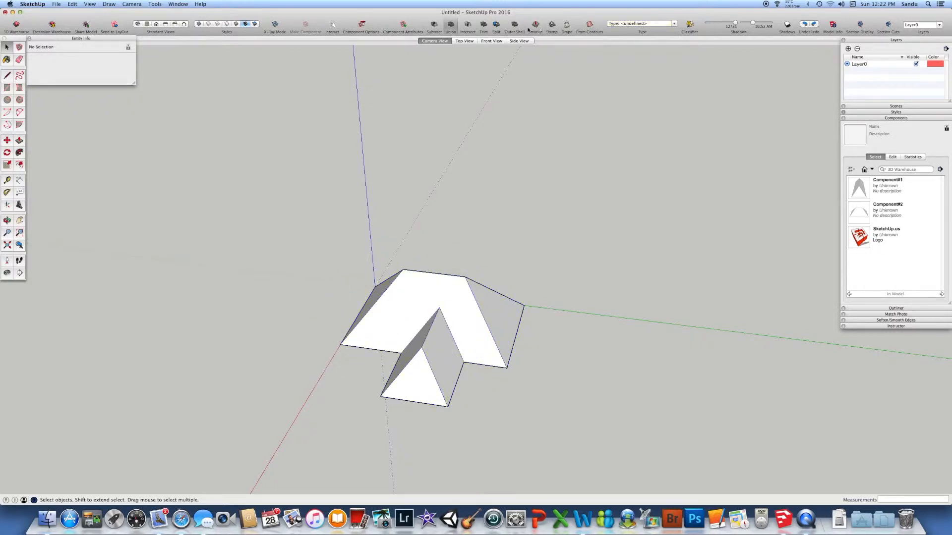
# Inspect the merged roof and the junction between its two parts from several angles.
pyautogui.scroll(5, 455, 242)
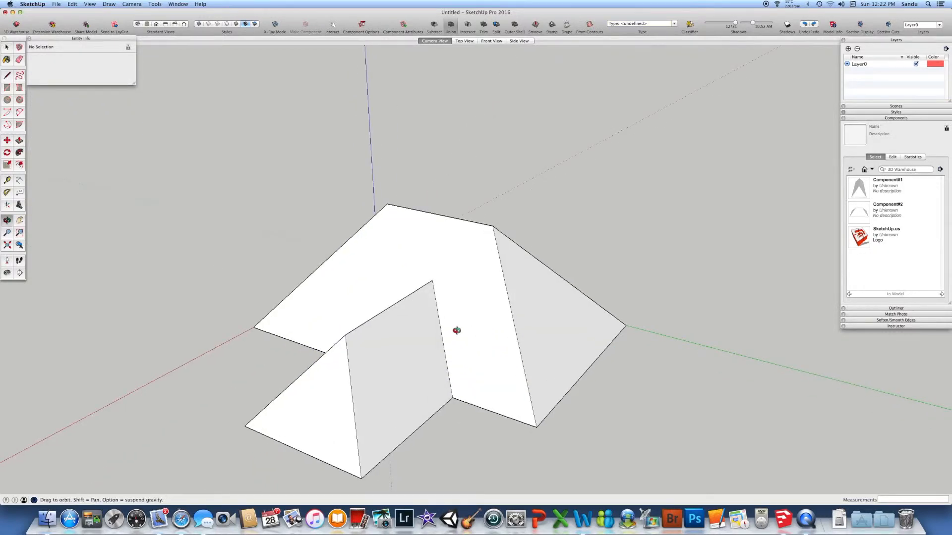
pyautogui.click(454, 340)
pyautogui.press('o')
pyautogui.moveTo(467, 348); pyautogui.dragTo(508, 312)
pyautogui.scroll(-5, 467, 287)
pyautogui.scroll(1, 469, 350)
pyautogui.press('space')
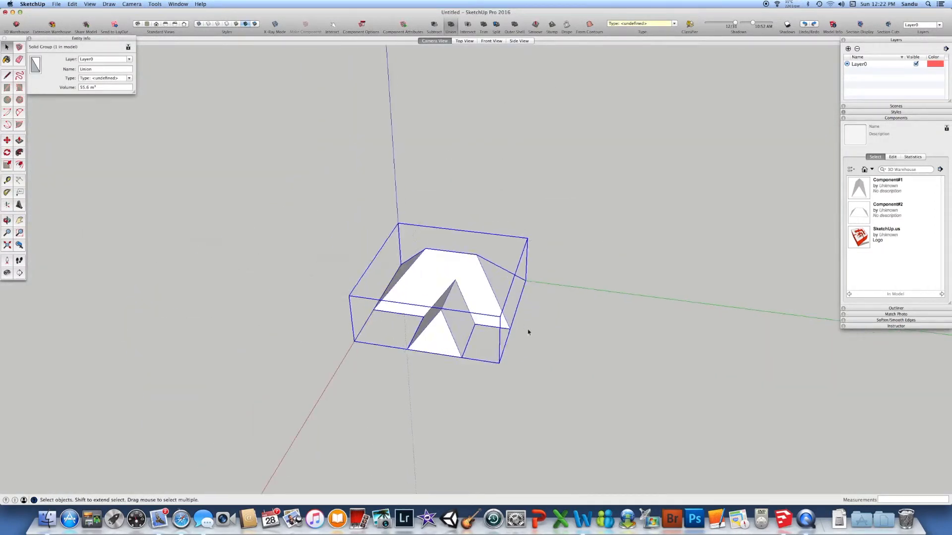
pyautogui.click(529, 332)
pyautogui.moveTo(452, 286); pyautogui.dragTo(440, 312, button='middle')
pyautogui.scroll(5, 448, 312)
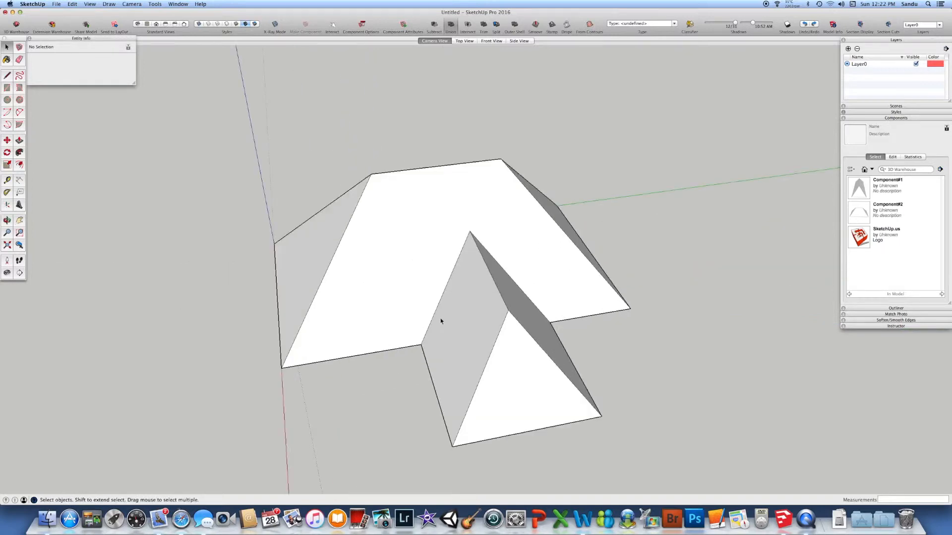
# Draw a 6 by 6 m square on the ground beside the merged roof.
pyautogui.scroll(-5, 457, 280)
pyautogui.moveTo(458, 284); pyautogui.dragTo(533, 346, button='middle')
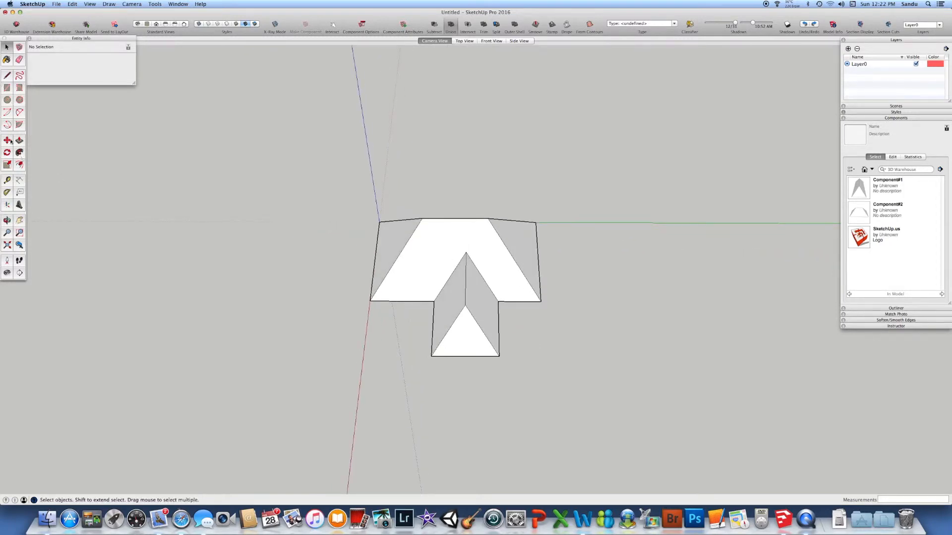
pyautogui.press('r')
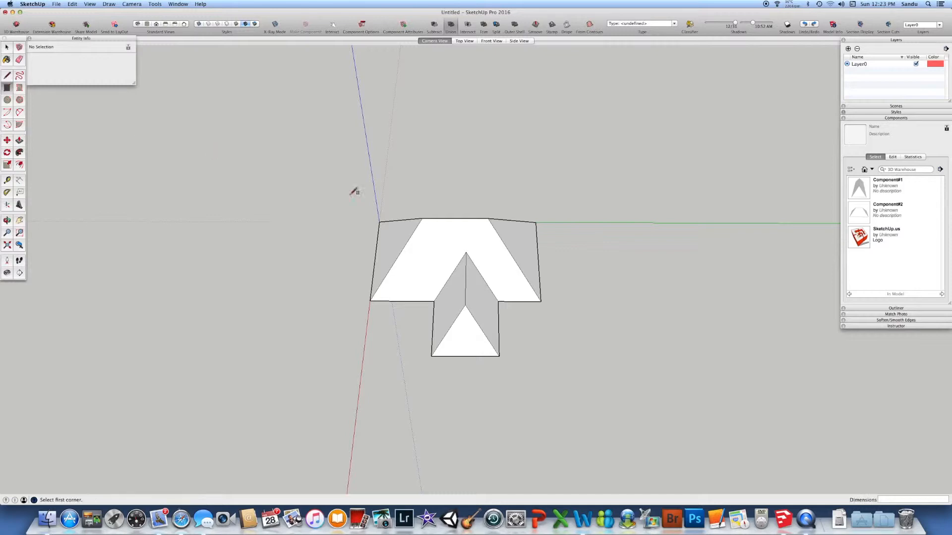
pyautogui.click(566, 254)
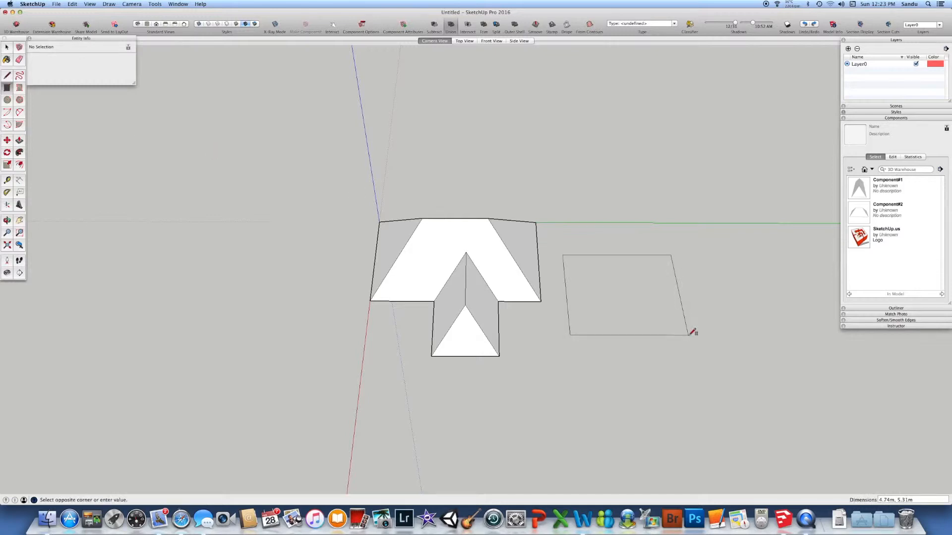
pyautogui.write('6')
pyautogui.press('Return')
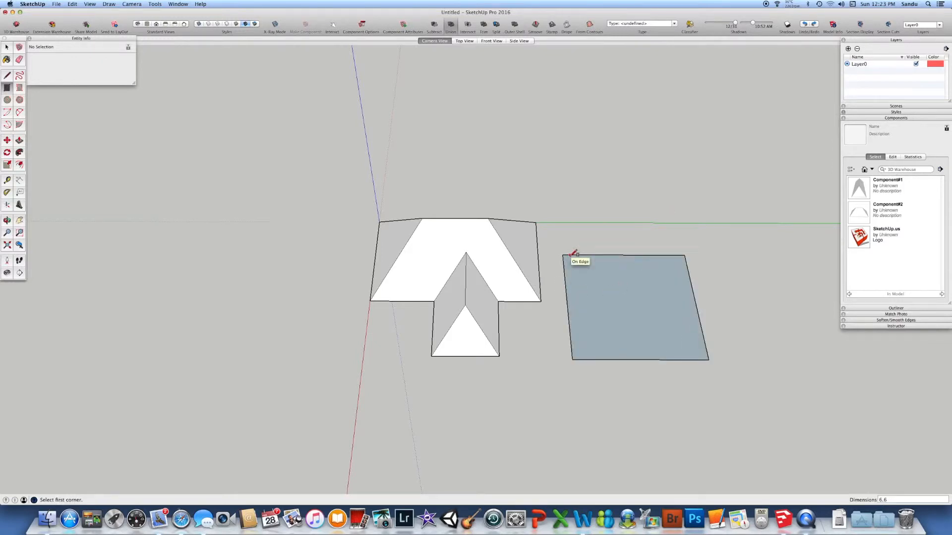
# Draw both diagonals across the square to mark its centre.
pyautogui.press('l')
pyautogui.click(572, 359)
pyautogui.click(684, 255)
pyautogui.click(563, 256)
pyautogui.click(708, 359)
# Draw a vertical line about 3.07 m tall from the square's centre along the blue axis.
pyautogui.moveTo(704, 391); pyautogui.dragTo(642, 307, button='middle')
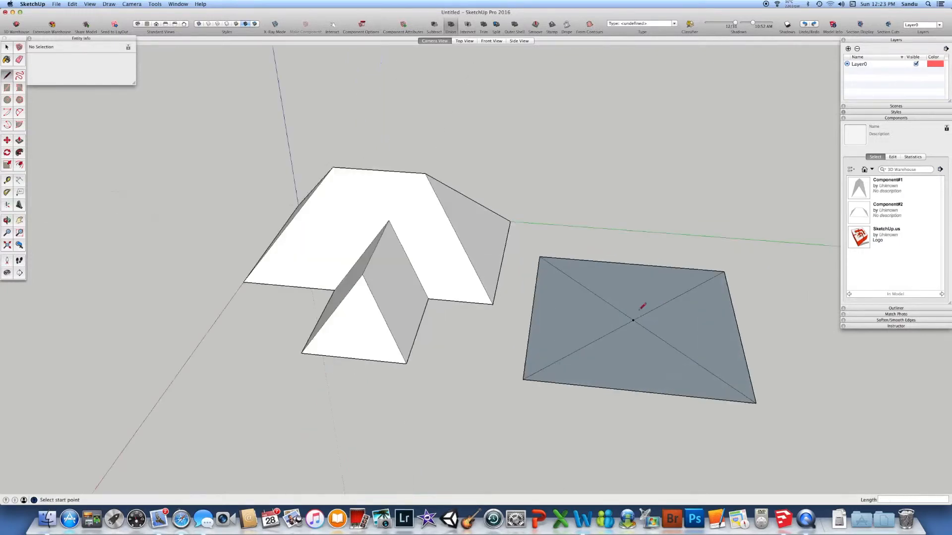
pyautogui.scroll(2, 641, 307)
pyautogui.click(633, 321)
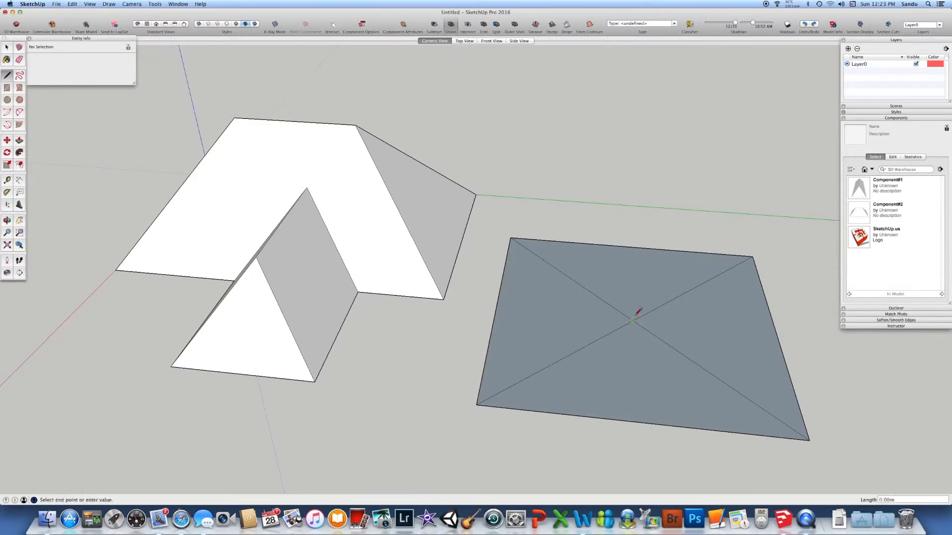
pyautogui.click(652, 196)
pyautogui.press('Escape')
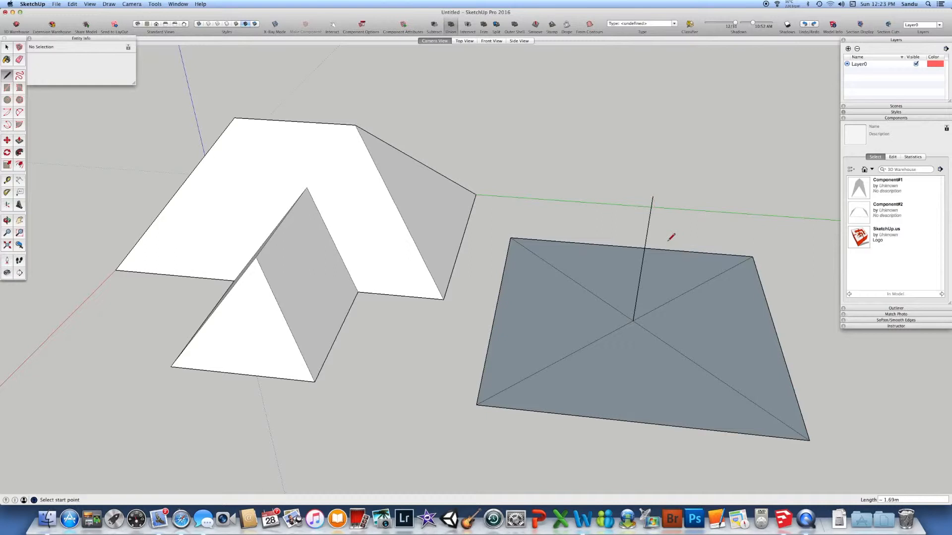
# Draw sloping edges from the top of the vertical line to the square's two front corners.
pyautogui.scroll(-1, 641, 236)
pyautogui.click(650, 201)
pyautogui.click(492, 388)
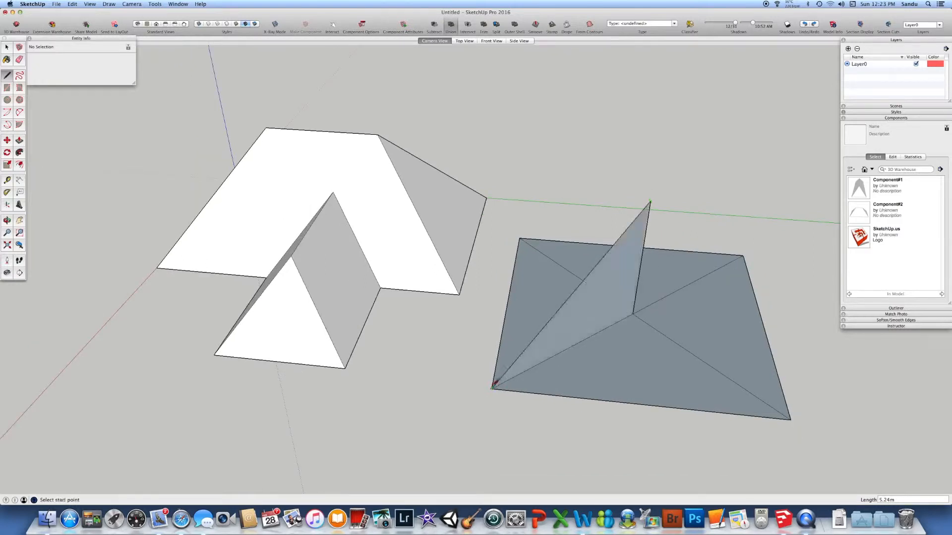
pyautogui.click(650, 201)
pyautogui.click(791, 420)
# Erase the sloping edges and their faces, keeping the square, its diagonals and the vertical line.
pyautogui.moveTo(807, 407); pyautogui.dragTo(531, 367, button='middle')
pyautogui.scroll(-5, 496, 330)
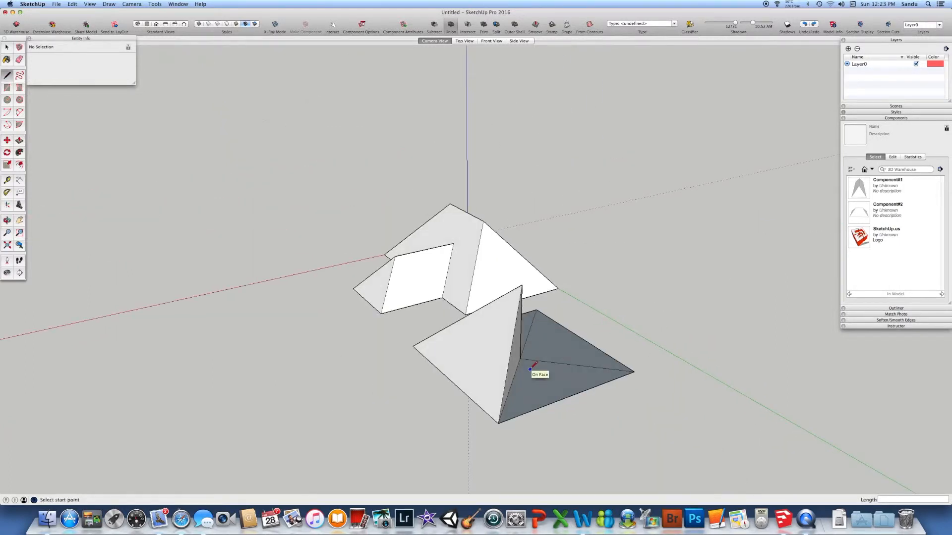
pyautogui.press('e')
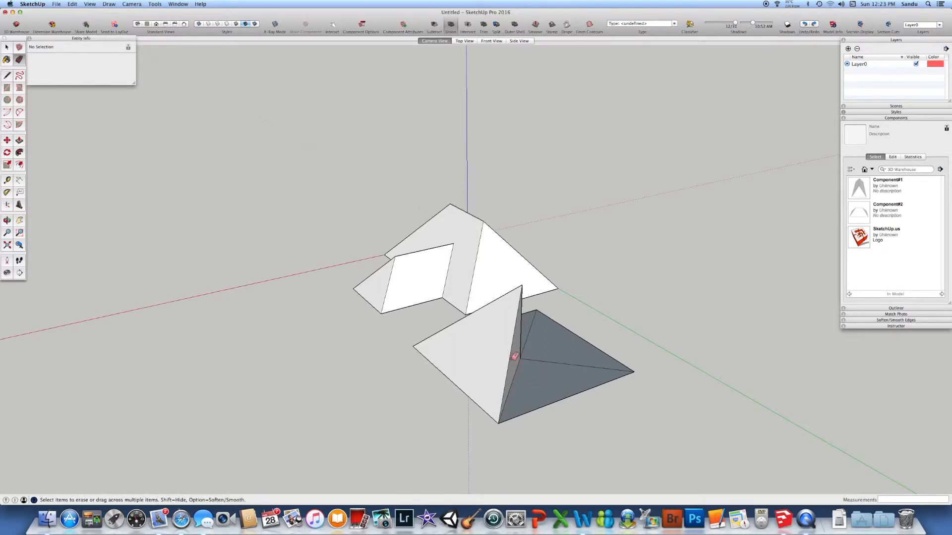
pyautogui.click(509, 357)
pyautogui.moveTo(489, 305); pyautogui.dragTo(539, 284, button='middle')
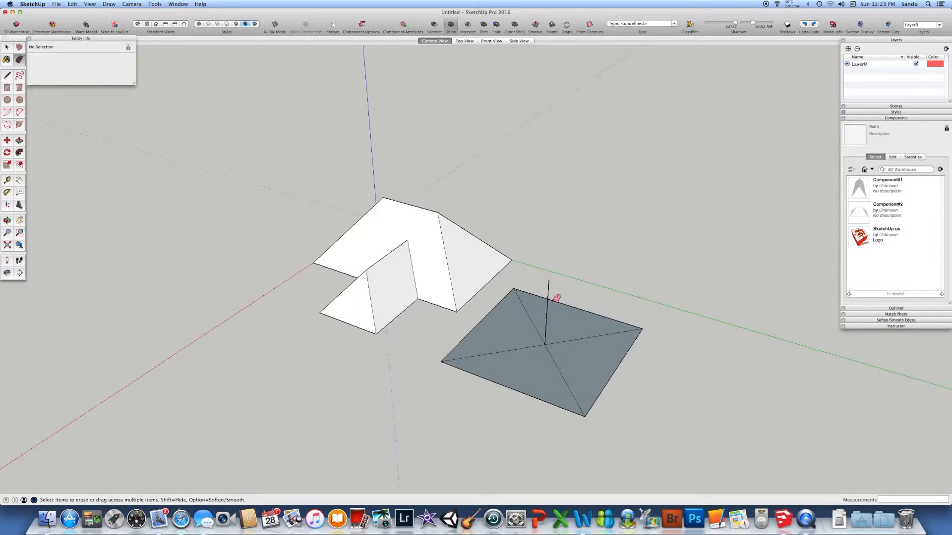
# Raise the square's centre 3 m along the blue axis by moving the vertical line, and erase the leftover line.
pyautogui.click(7, 46)
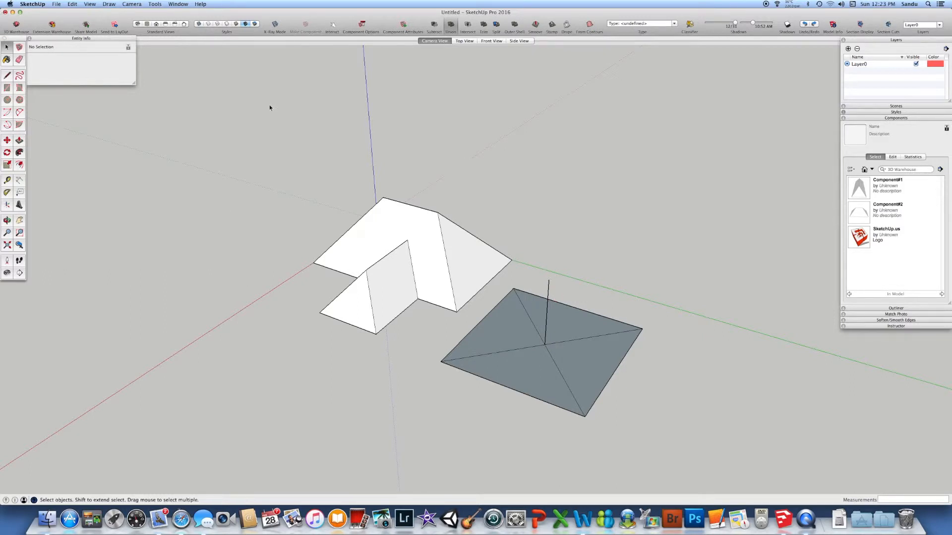
pyautogui.click(548, 304)
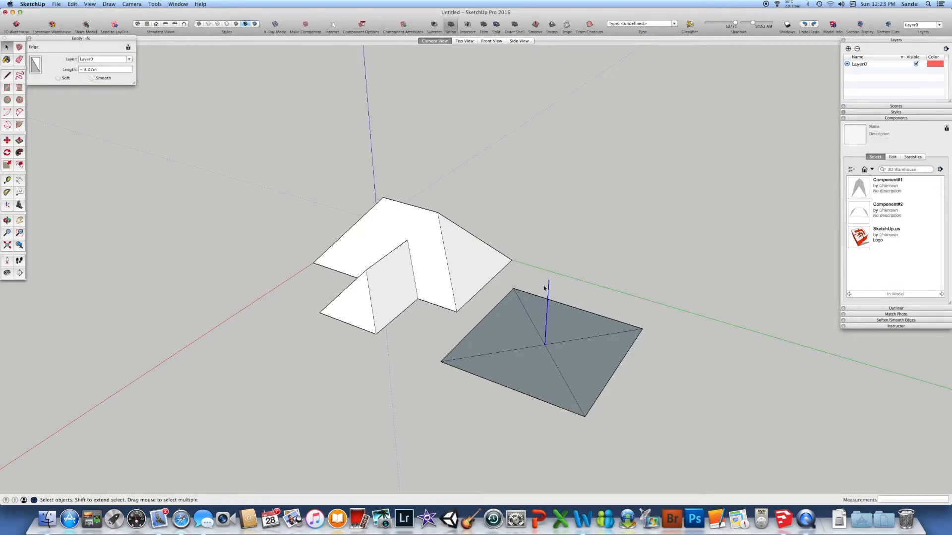
pyautogui.press('m')
pyautogui.click(545, 344)
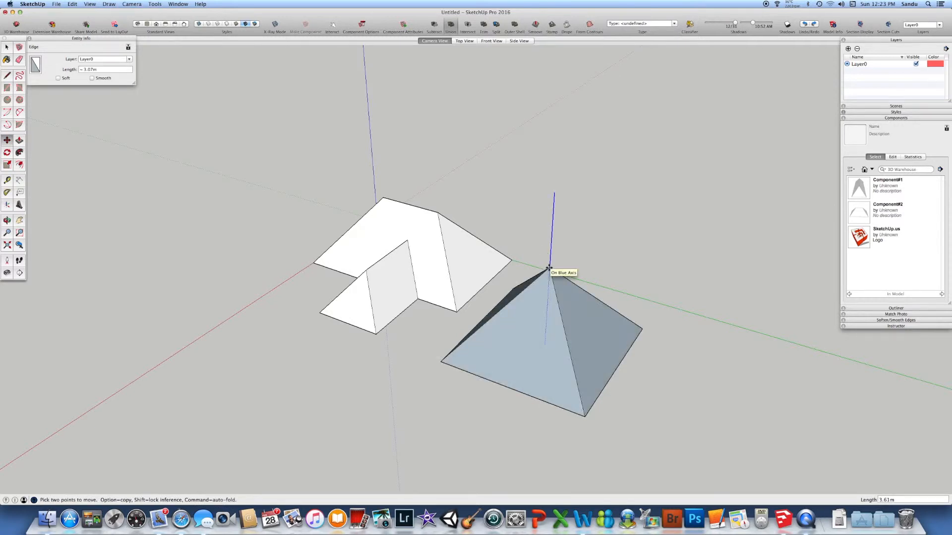
pyautogui.write('3')
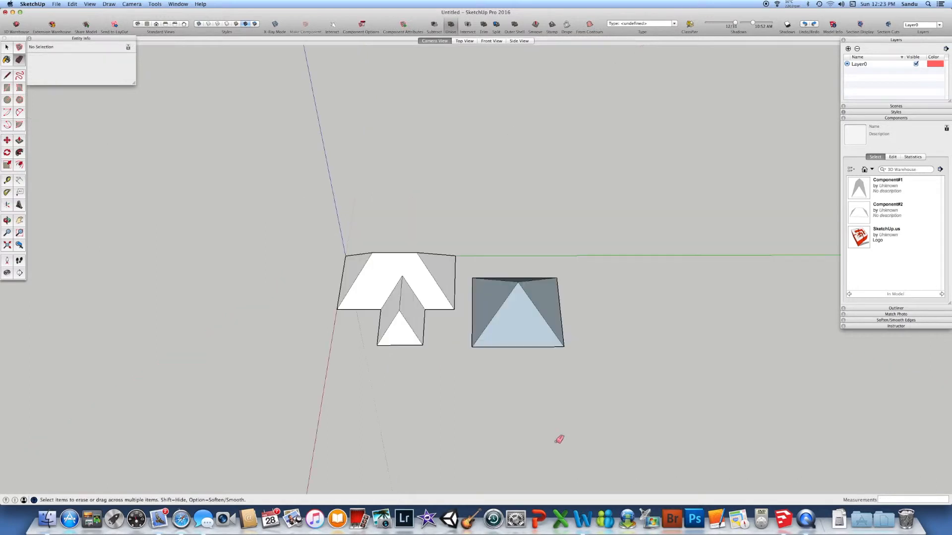
pyautogui.press('space')
pyautogui.moveTo(465, 262); pyautogui.dragTo(612, 385)
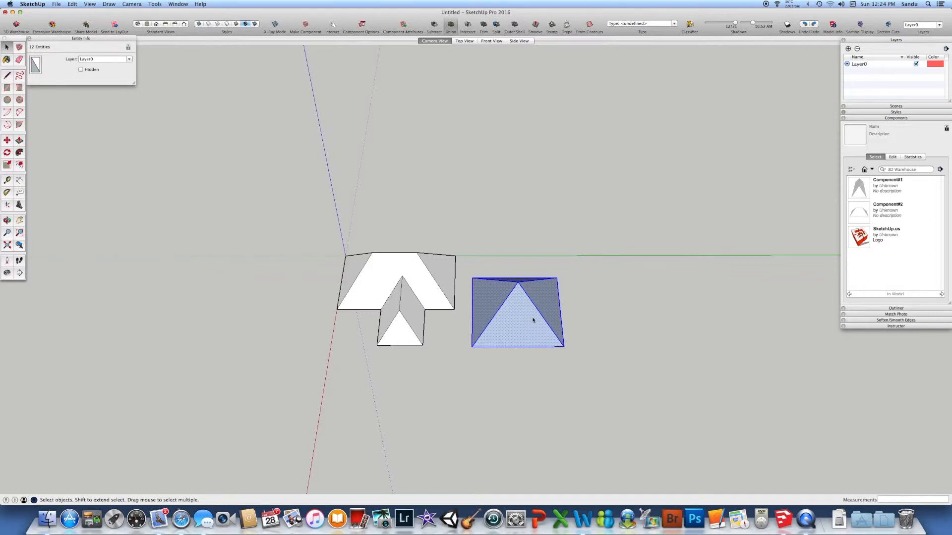
pyautogui.rightClick(526, 320)
pyautogui.press('Escape')
pyautogui.rightClick(526, 316)
pyautogui.press('Escape')
pyautogui.rightClick(538, 335)
pyautogui.click(530, 382)
# Examine the pyramid roof's outer faces and its underside for face orientation.
pyautogui.moveTo(531, 382); pyautogui.dragTo(530, 312, button='middle')
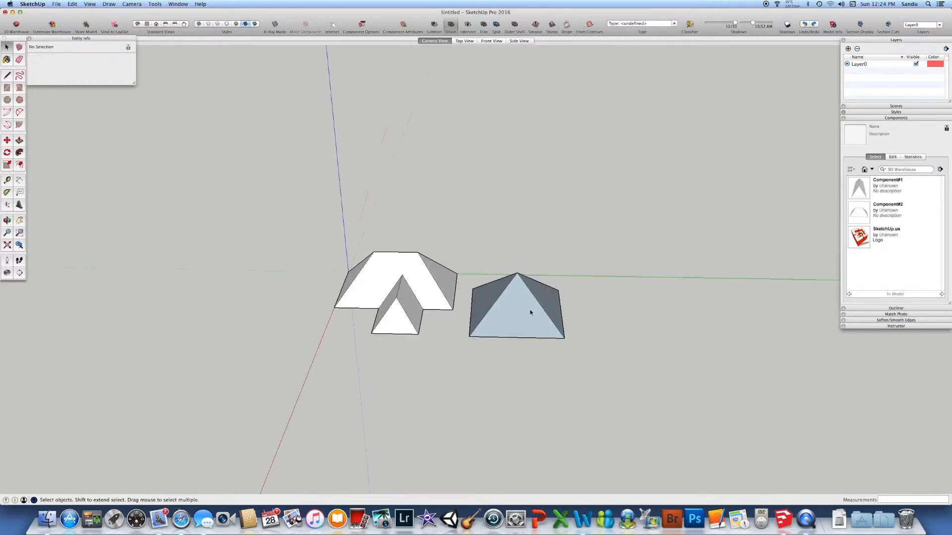
pyautogui.scroll(2, 530, 312)
pyautogui.click(522, 307)
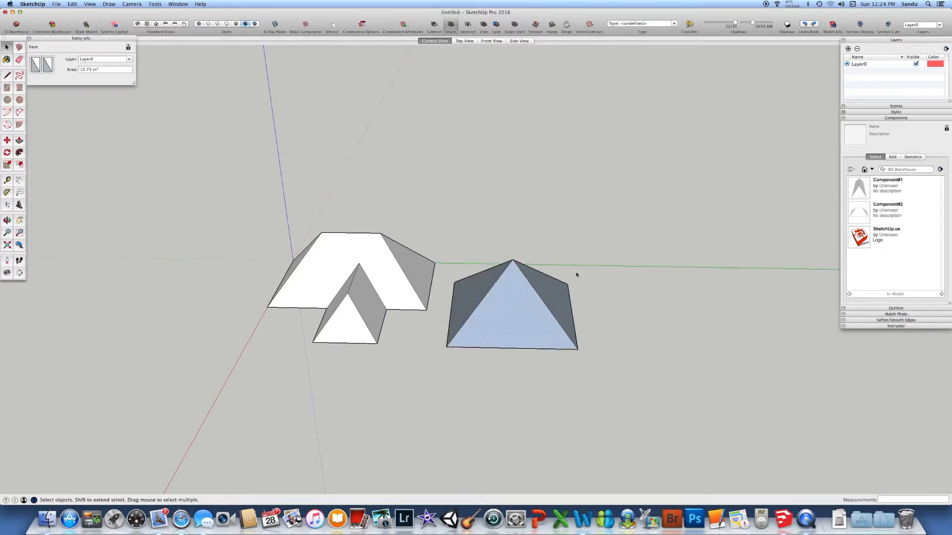
pyautogui.click(535, 198)
pyautogui.moveTo(536, 197); pyautogui.dragTo(524, 222, button='middle')
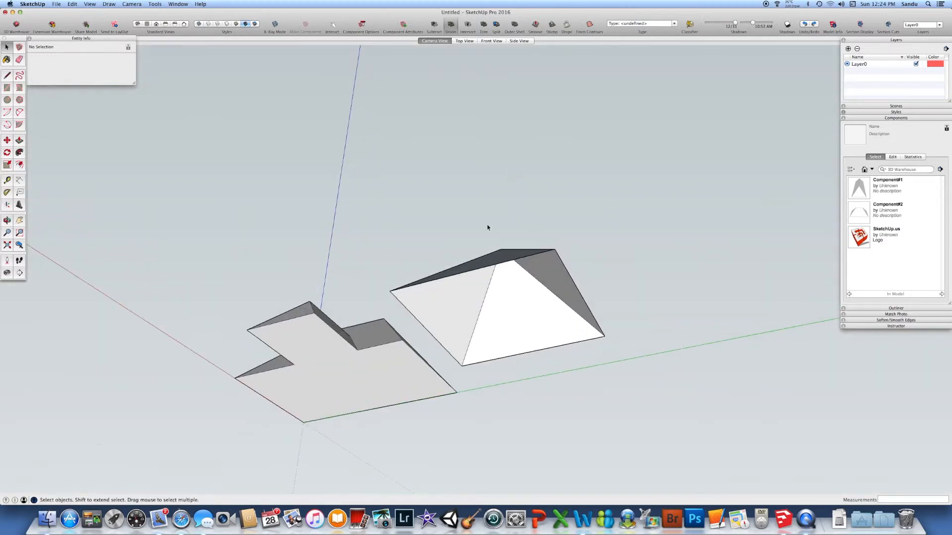
pyautogui.moveTo(486, 228); pyautogui.dragTo(532, 325, button='middle')
# Turn the whole pyramid roof into a component.
pyautogui.moveTo(433, 266); pyautogui.dragTo(653, 416)
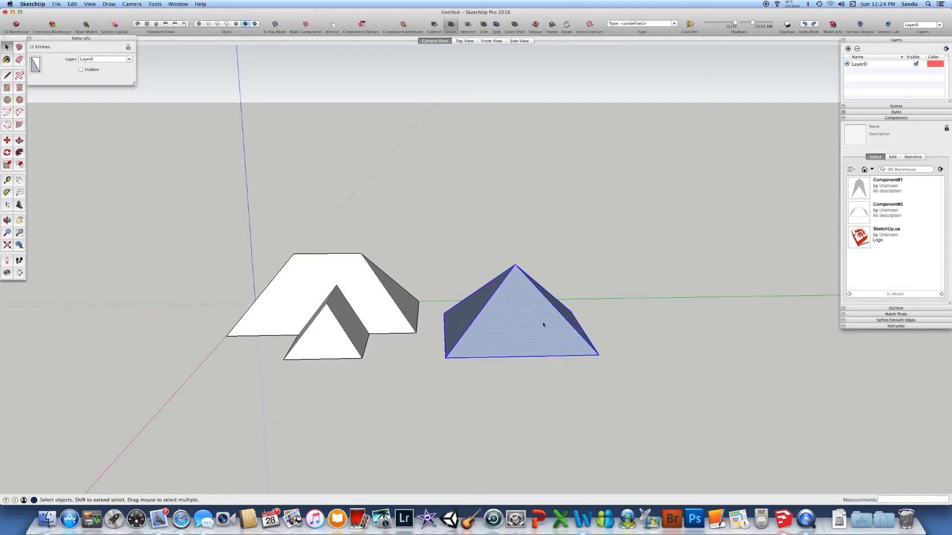
pyautogui.moveTo(523, 323); pyautogui.dragTo(505, 361, button='middle')
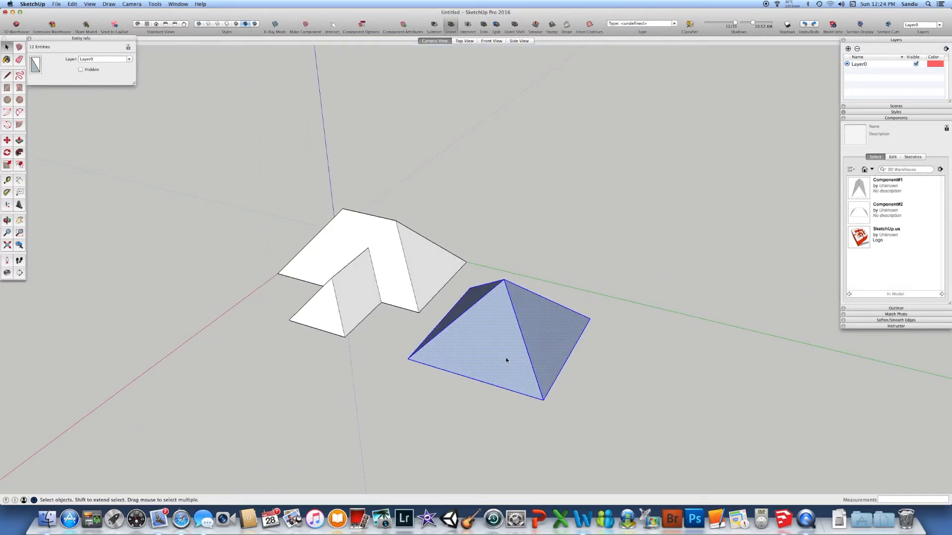
pyautogui.rightClick(518, 326)
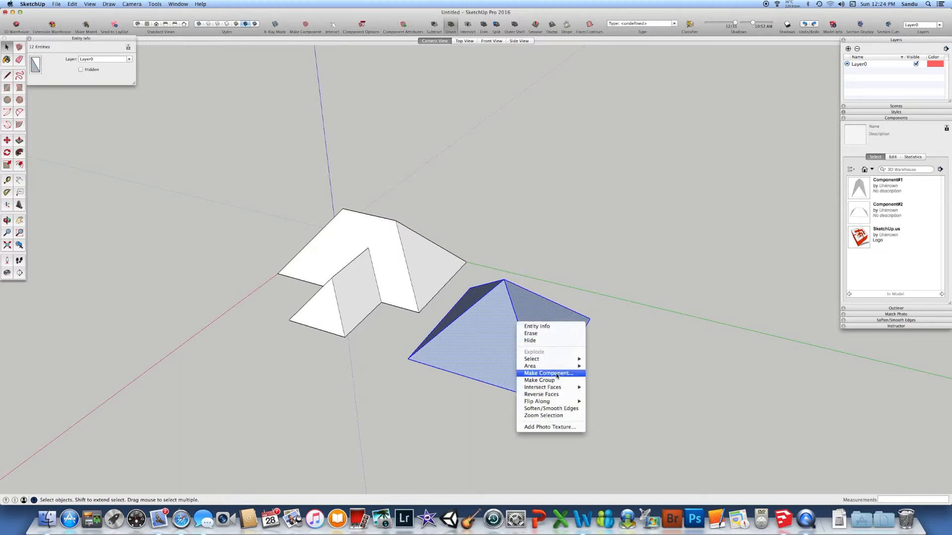
pyautogui.click(545, 373)
pyautogui.click(529, 174)
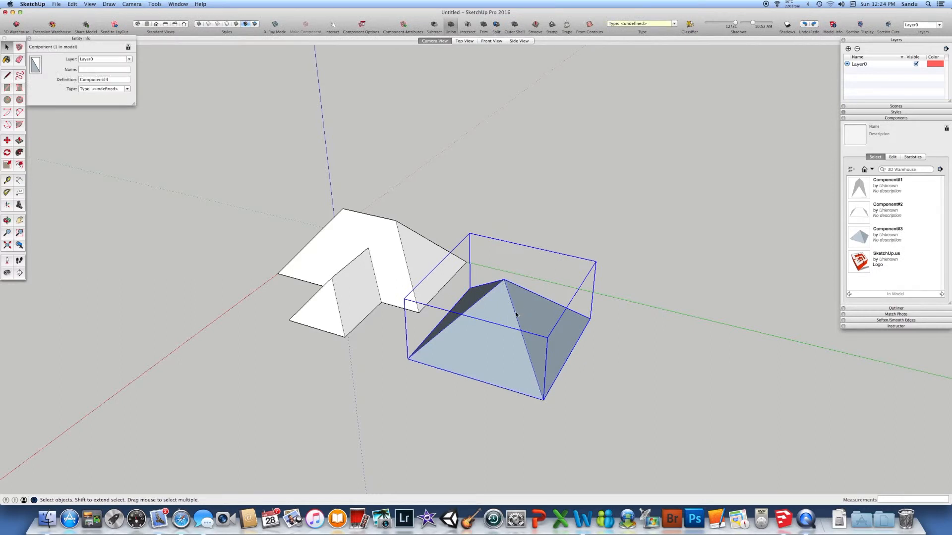
# Reverse all faces inside the pyramid component so the front sides point outward.
pyautogui.doubleClick(492, 300)
pyautogui.moveTo(675, 481); pyautogui.dragTo(394, 235)
pyautogui.rightClick(531, 355)
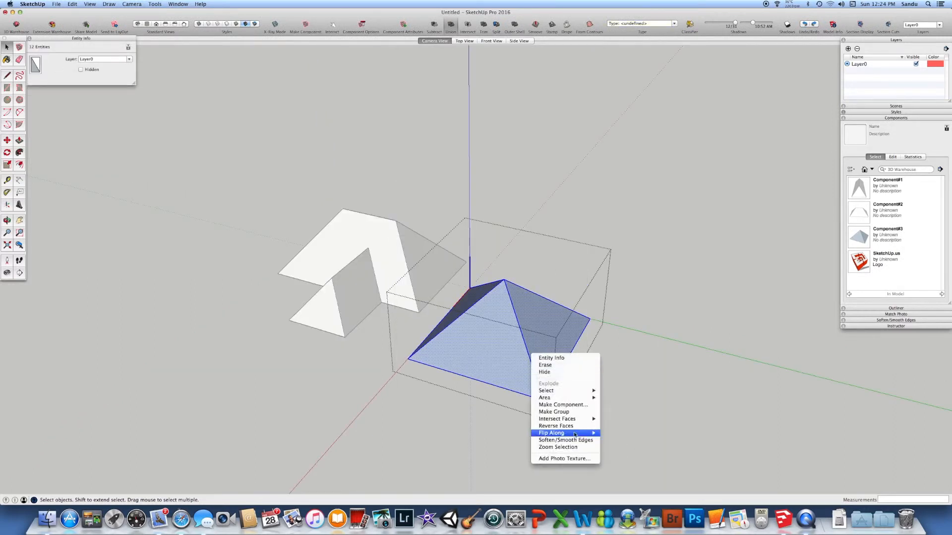
pyautogui.click(560, 427)
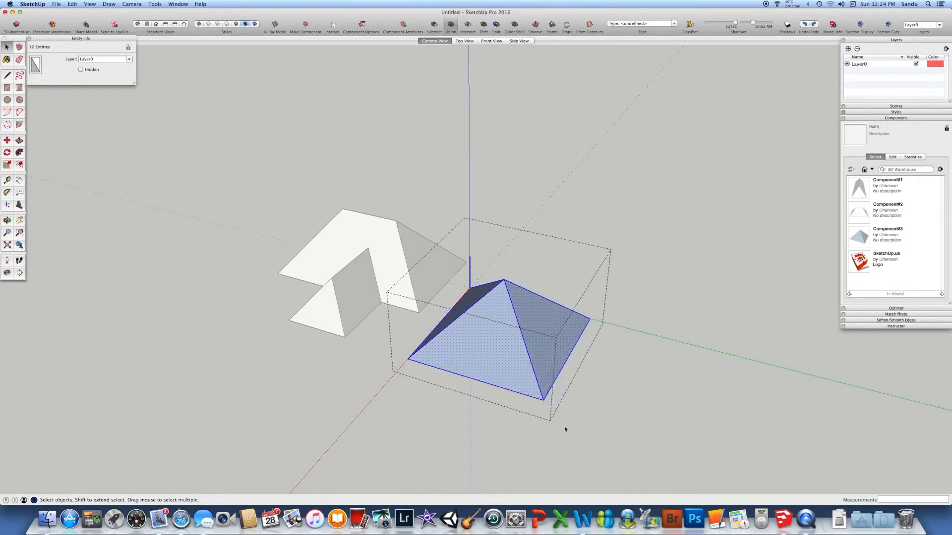
pyautogui.click(591, 427)
# Close the pyramid component's open underside with a rectangle drawn between opposite base corners.
pyautogui.moveTo(592, 426); pyautogui.dragTo(524, 312, button='middle')
pyautogui.scroll(3, 525, 294)
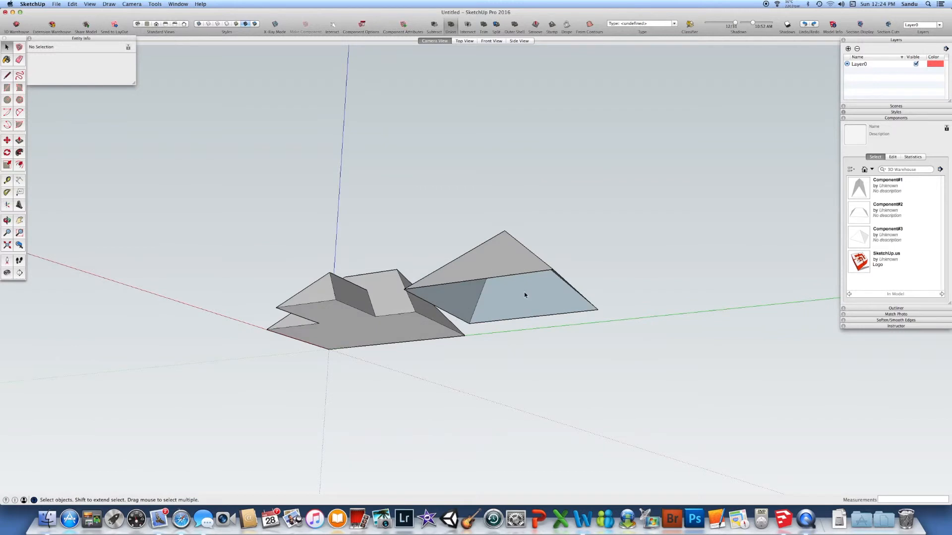
pyautogui.doubleClick(525, 291)
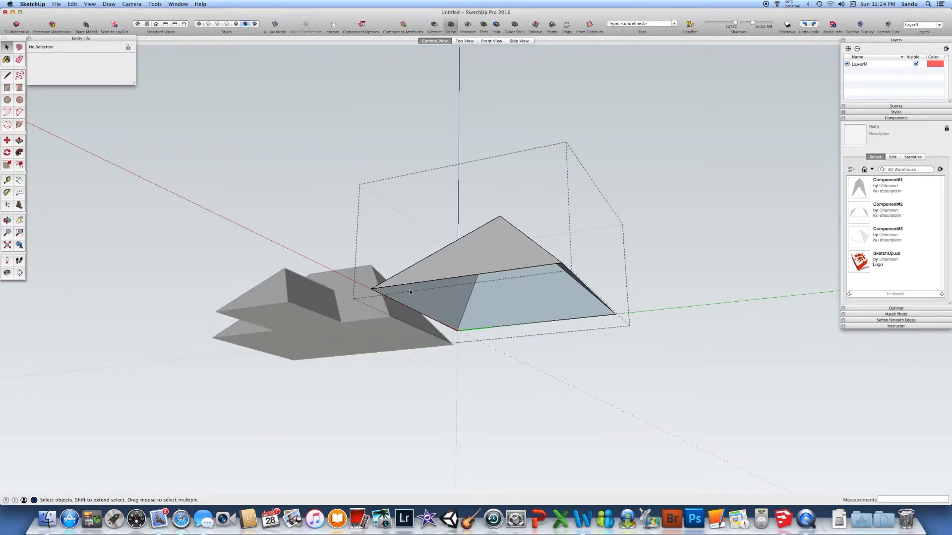
pyautogui.moveTo(410, 292); pyautogui.dragTo(501, 297, button='middle')
pyautogui.press('r')
pyautogui.click(368, 267)
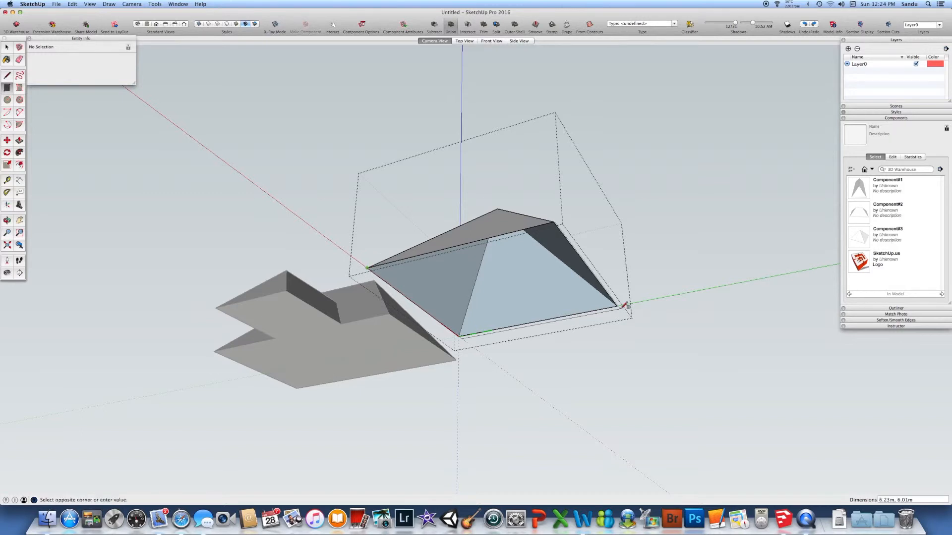
pyautogui.click(624, 304)
pyautogui.moveTo(610, 315); pyautogui.dragTo(409, 258, button='middle')
pyautogui.click(7, 48)
pyautogui.press('Escape')
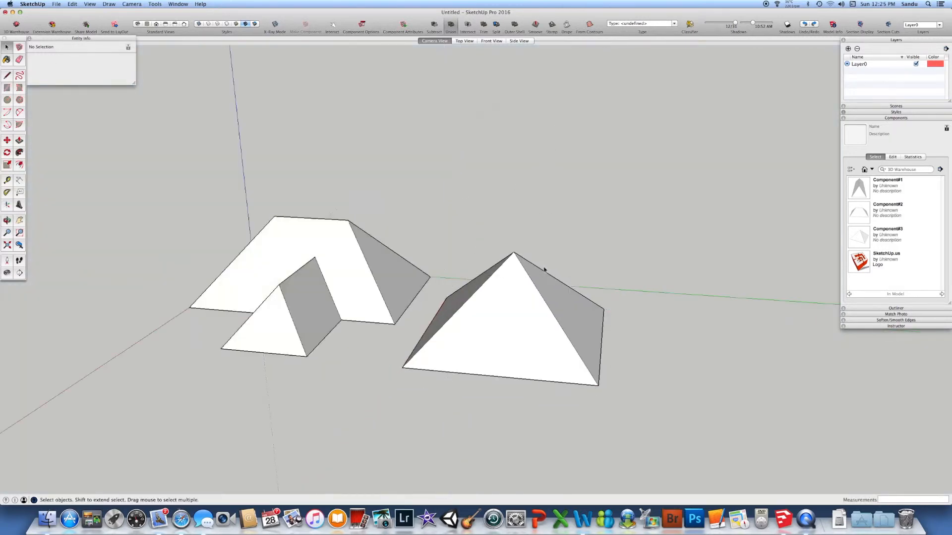
# Move the pyramid component so its outer base corner meets the nearest corner of the large merged roof.
pyautogui.moveTo(558, 306); pyautogui.dragTo(441, 343, button='middle')
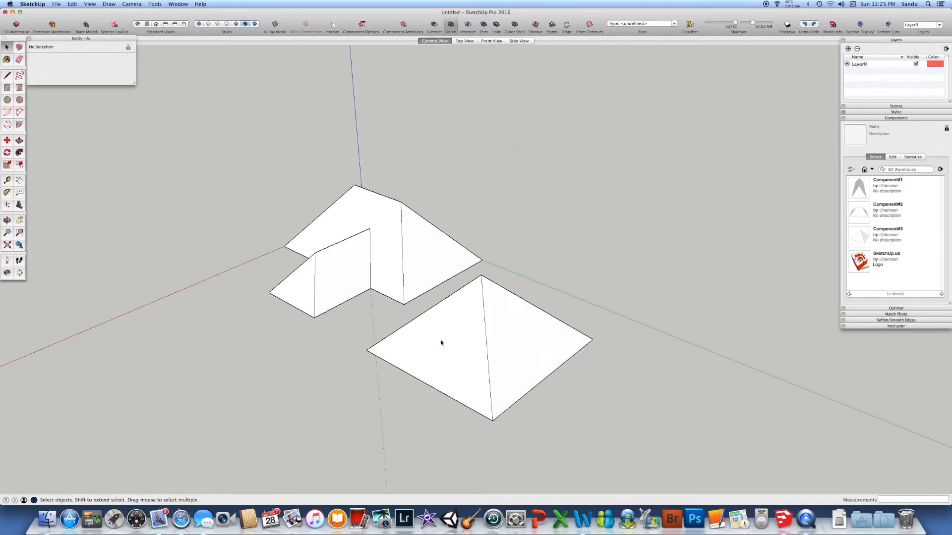
pyautogui.click(500, 364)
pyautogui.press('m')
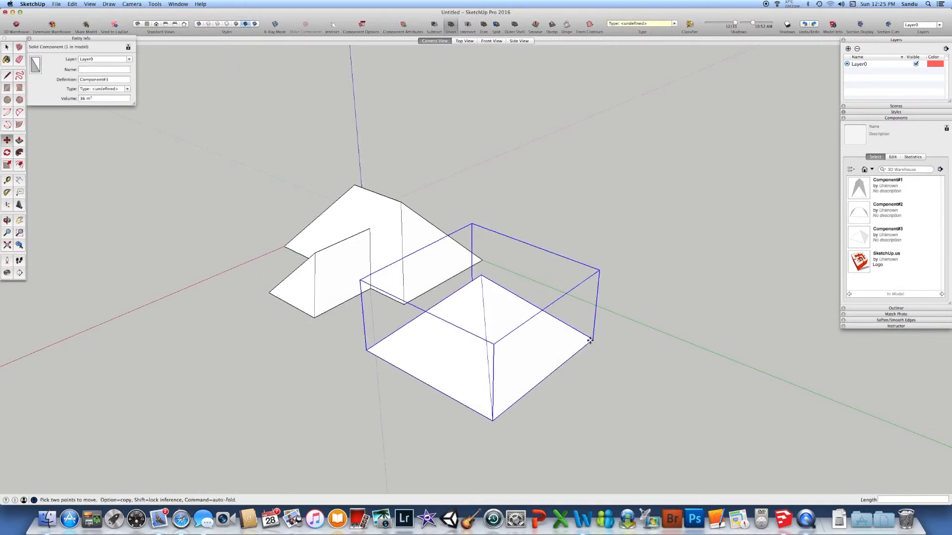
pyautogui.click(593, 340)
pyautogui.click(481, 260)
# Move the pyramid component 1 m along the red axis, toward the merged roof's projecting wing.
pyautogui.moveTo(470, 298); pyautogui.dragTo(317, 328, button='middle')
pyautogui.press('m')
pyautogui.click(573, 330)
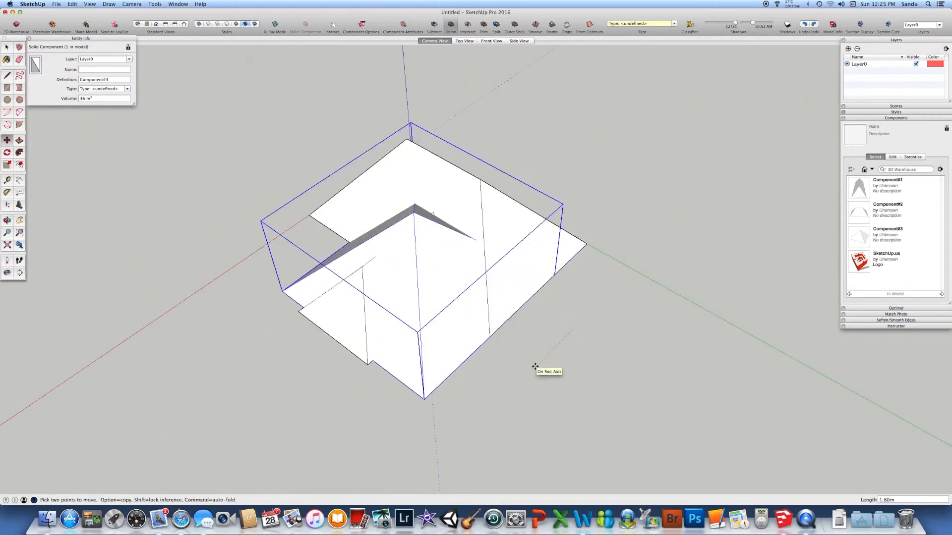
pyautogui.write('2')
pyautogui.press('Return')
pyautogui.write('1')
pyautogui.press('Return')
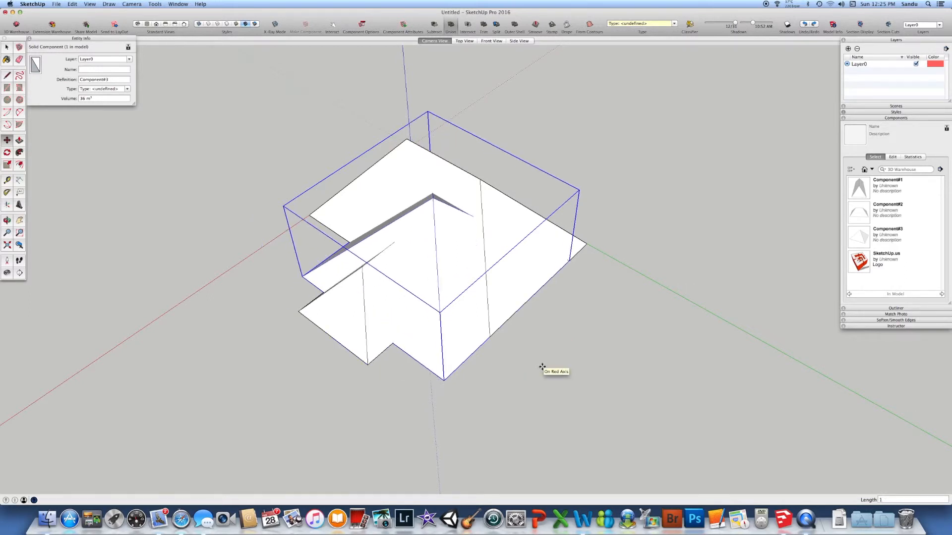
# Move the pyramid component 1 m along the green axis, inward from the large roof's end.
pyautogui.click(574, 393)
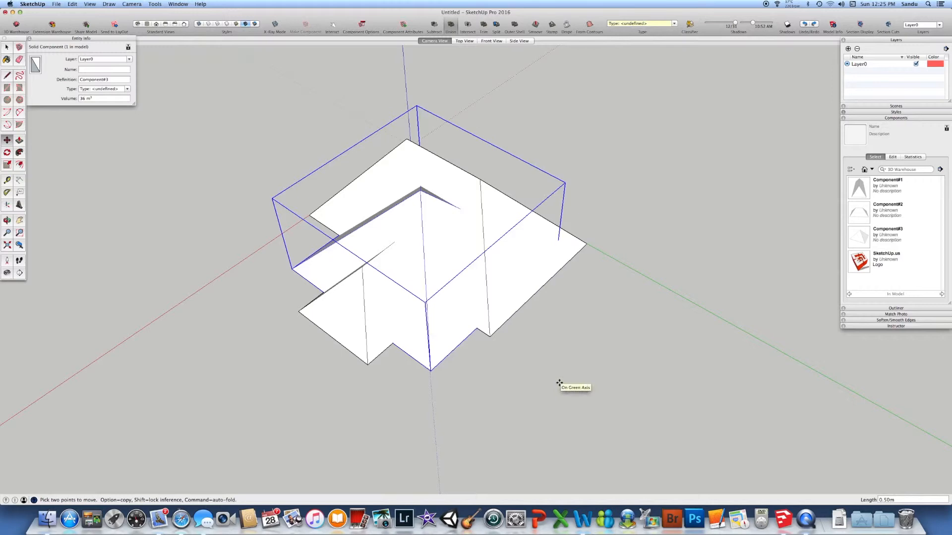
pyautogui.write('1')
pyautogui.press('Return')
pyautogui.moveTo(618, 378); pyautogui.dragTo(436, 276, button='middle')
pyautogui.scroll(3, 436, 212)
pyautogui.scroll(-3, 410, 193)
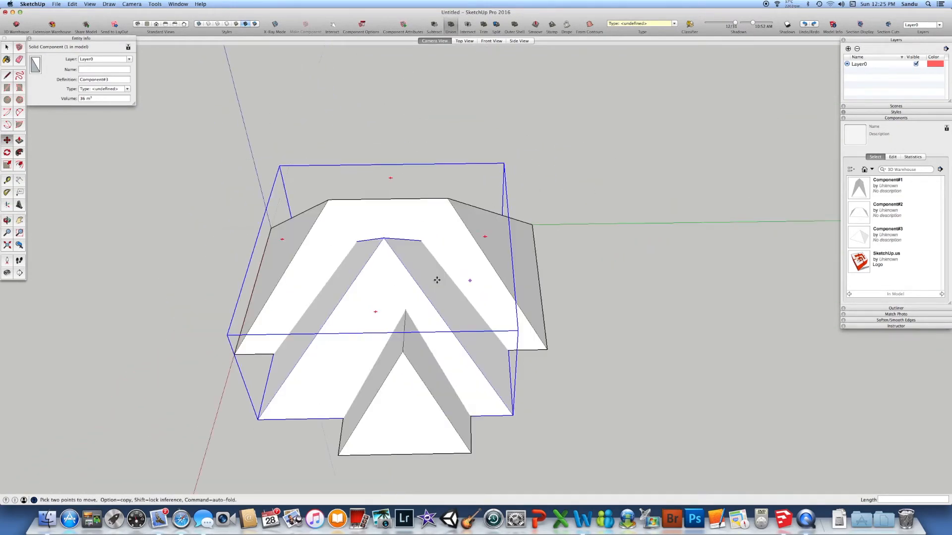
# Merge the pyramid component and the large roof into one solid with Outer Shell.
pyautogui.scroll(-2, 386, 304)
pyautogui.press('space')
pyautogui.click(400, 162)
pyautogui.moveTo(224, 174); pyautogui.dragTo(625, 460)
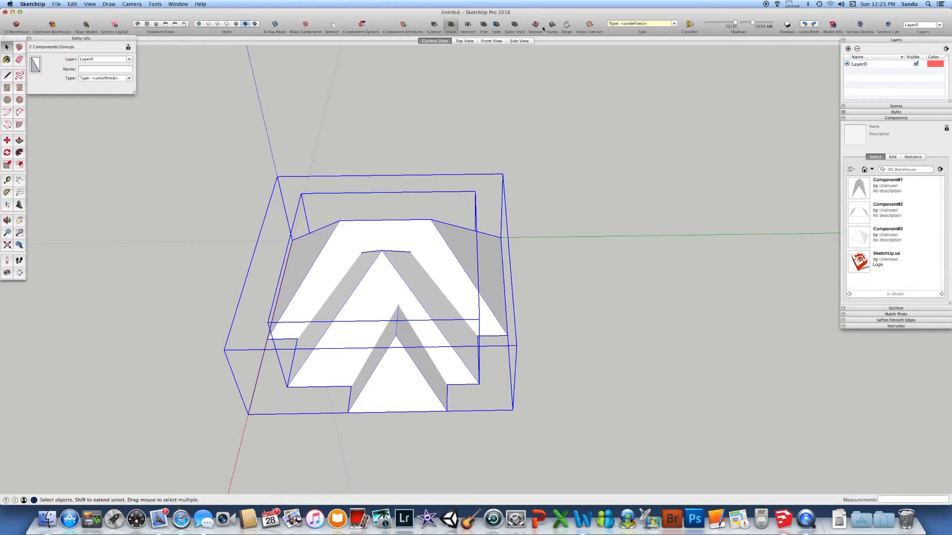
pyautogui.click(514, 25)
pyautogui.click(469, 144)
# Try to draw a line about 1.42 m long from the middle wing's peak toward the main roof's ridge.
pyautogui.moveTo(469, 144); pyautogui.dragTo(355, 185, button='middle')
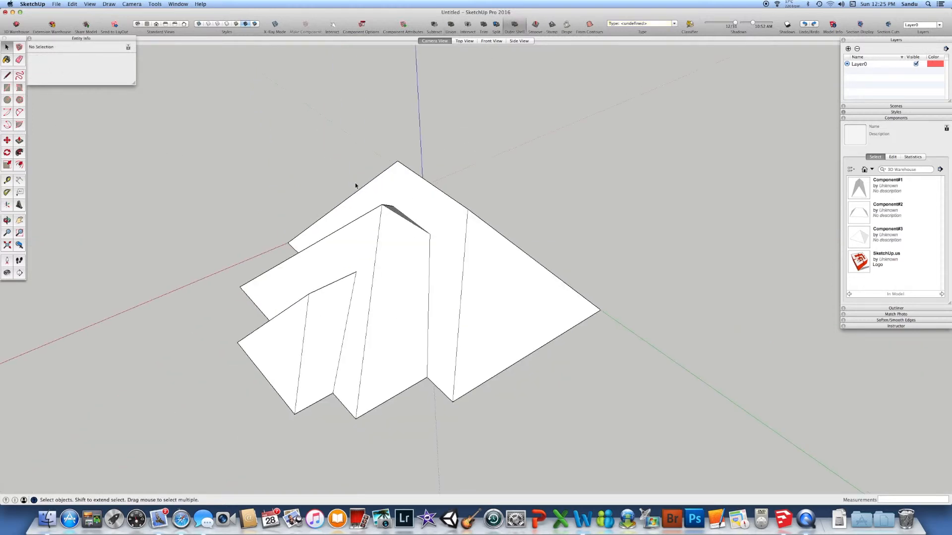
pyautogui.moveTo(416, 199)
pyautogui.mouseDown(button='middle')
pyautogui.moveTo(334, 202)
pyautogui.moveTo(314, 79)
pyautogui.moveTo(427, 160)
pyautogui.moveTo(426, 218)
pyautogui.moveTo(405, 215)
pyautogui.mouseUp(button='middle')
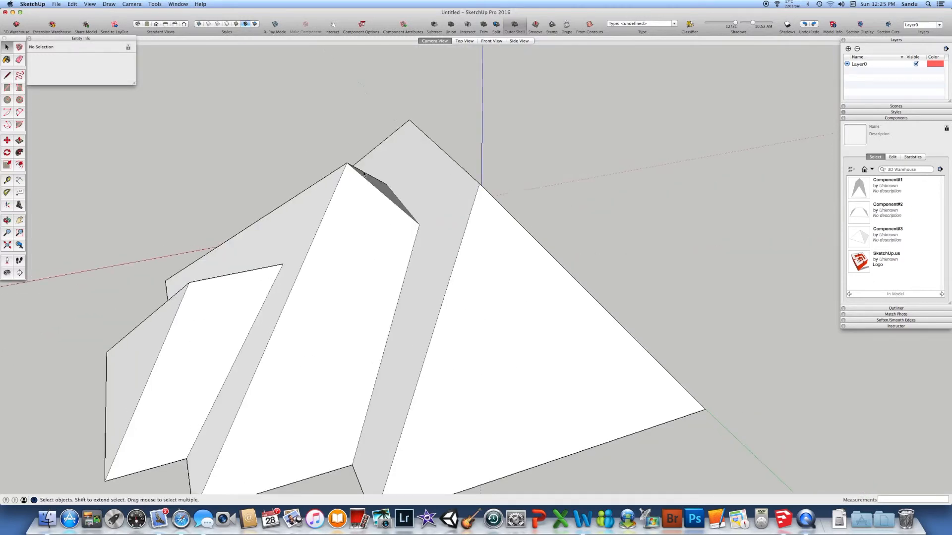
pyautogui.scroll(5, 406, 215)
pyautogui.moveTo(328, 189); pyautogui.dragTo(389, 198, button='middle')
pyautogui.scroll(-4, 388, 208)
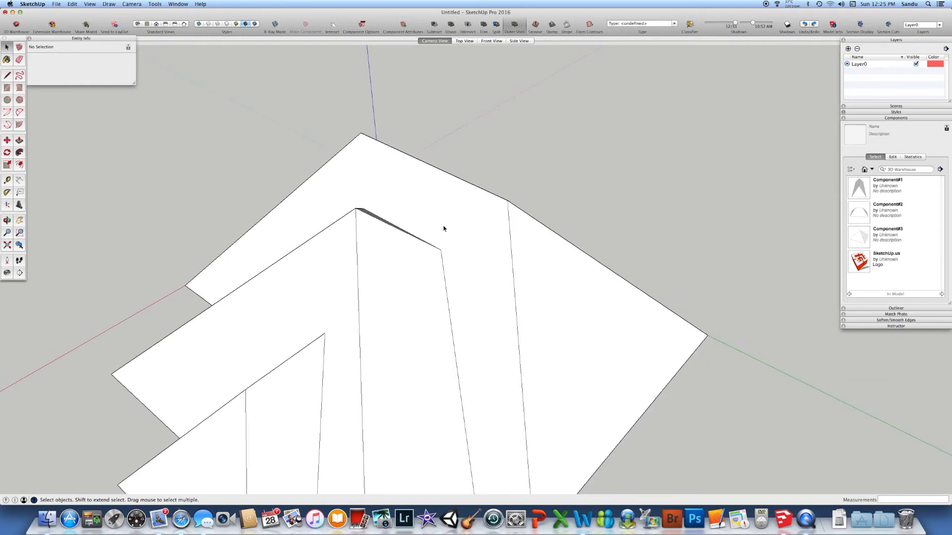
pyautogui.moveTo(364, 213); pyautogui.dragTo(205, 161, button='middle')
pyautogui.click(7, 76)
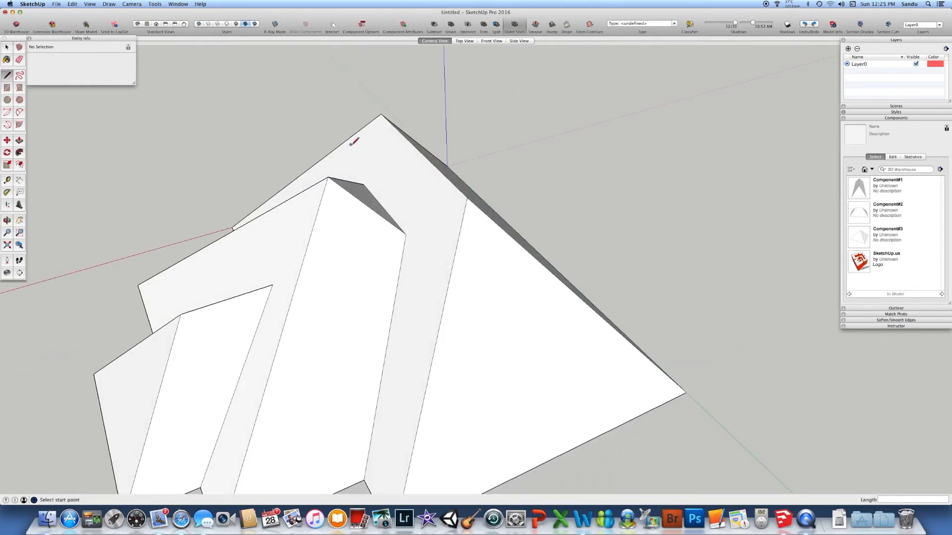
pyautogui.click(327, 177)
pyautogui.moveTo(435, 159); pyautogui.dragTo(435, 208, button='middle')
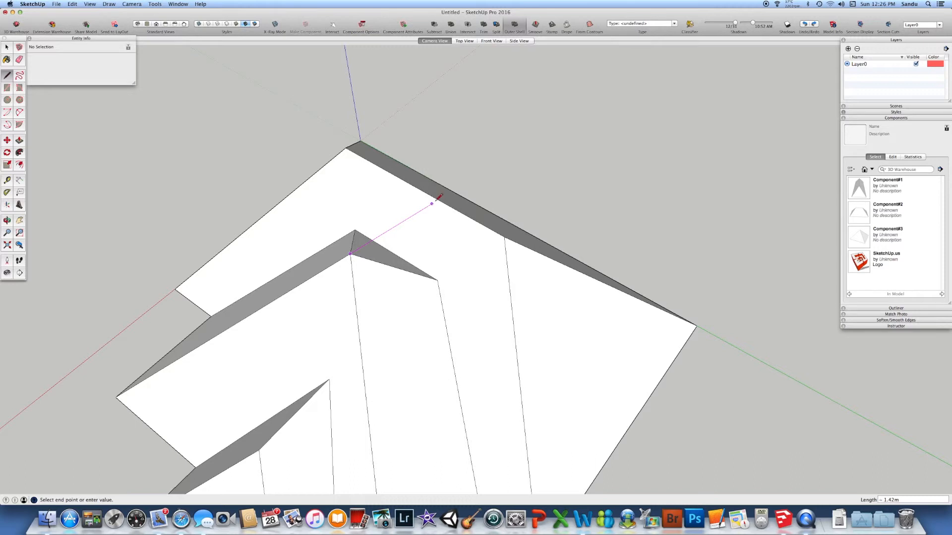
pyautogui.click(431, 204)
# Try to close the gap behind the wing's peak with a triangular face, and undo the last lines.
pyautogui.click(437, 280)
pyautogui.click(350, 254)
pyautogui.click(355, 230)
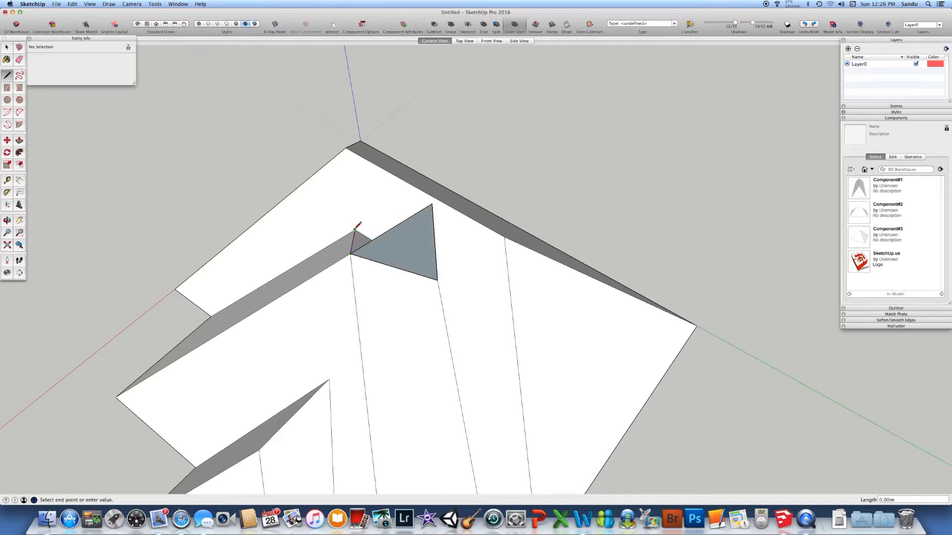
pyautogui.click(432, 203)
pyautogui.moveTo(410, 253); pyautogui.dragTo(353, 225, button='middle')
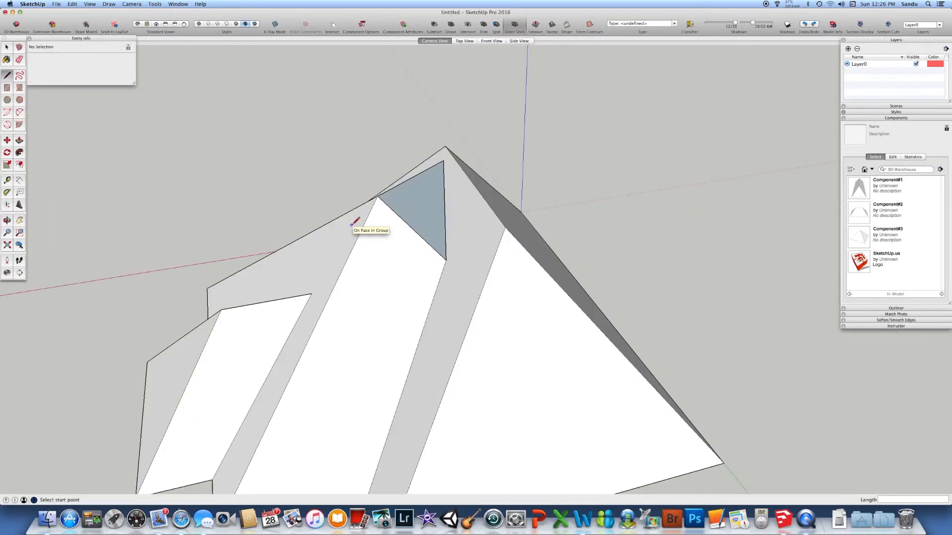
pyautogui.press('super+z')
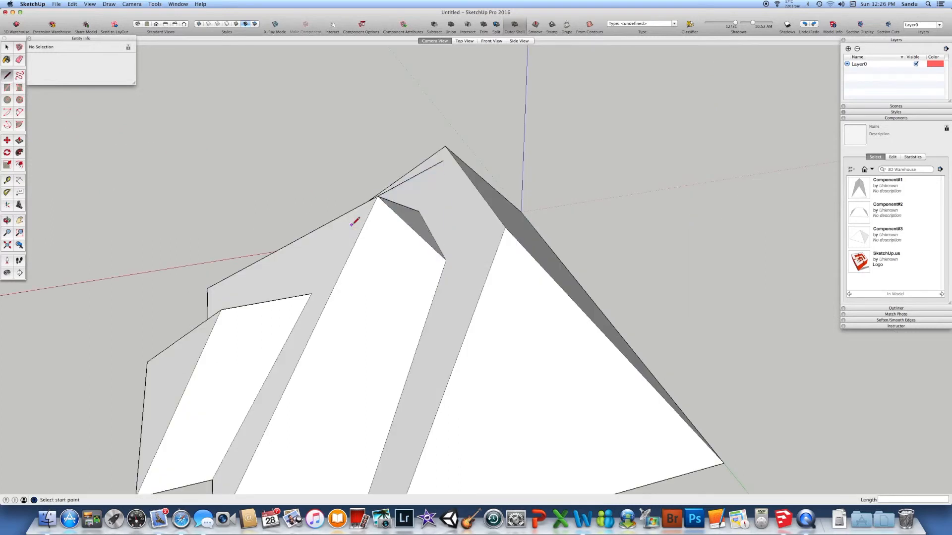
# Draw lines from the middle wing's peak to the main ridge and down to the valley corner farther from the origin, closing a triangular face.
pyautogui.moveTo(354, 222); pyautogui.dragTo(378, 180, button='middle')
pyautogui.click(370, 183)
pyautogui.click(456, 181)
pyautogui.click(418, 245)
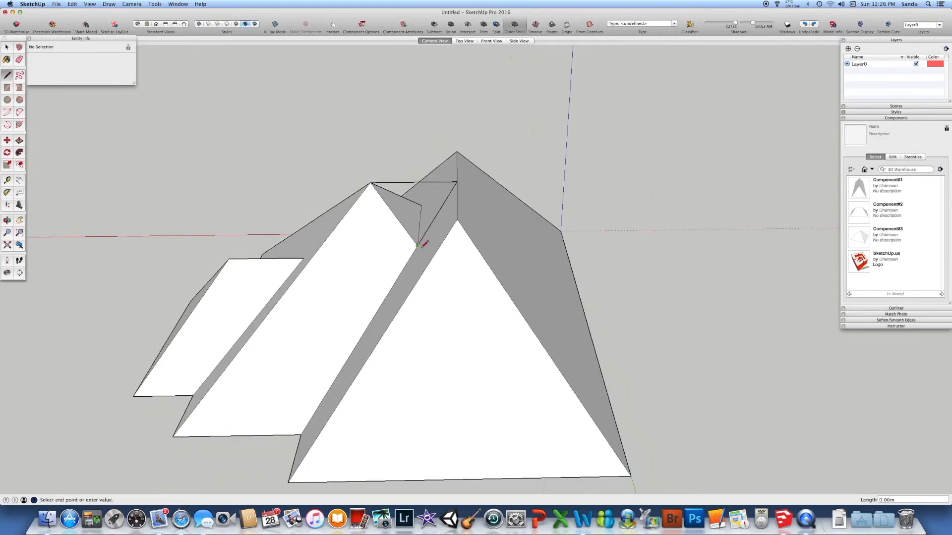
pyautogui.moveTo(418, 245); pyautogui.dragTo(392, 269, button='middle')
pyautogui.click(367, 191)
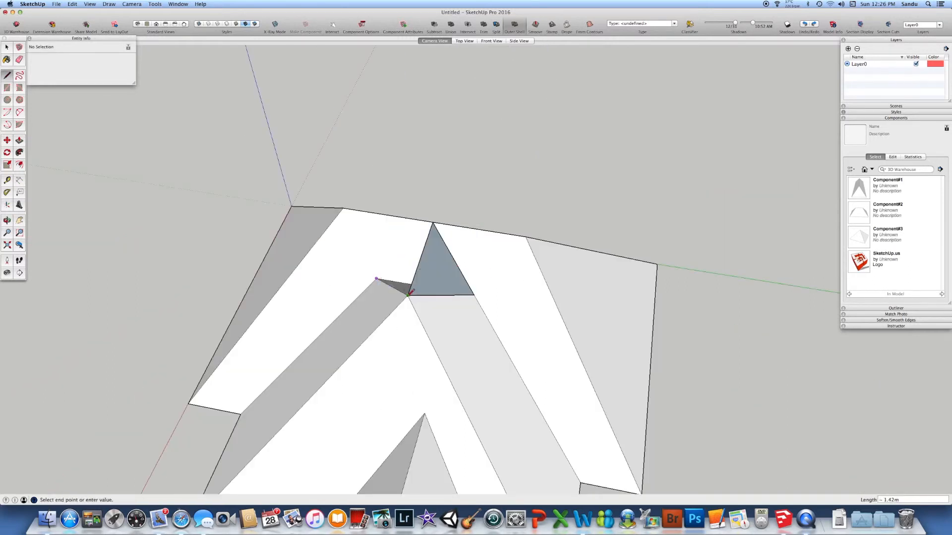
# Draw a line from the valley corner nearer the origin to the new point on the main ridge, closing the second triangular face.
pyautogui.click(407, 295)
pyautogui.press('Escape')
pyautogui.click(377, 279)
pyautogui.click(433, 222)
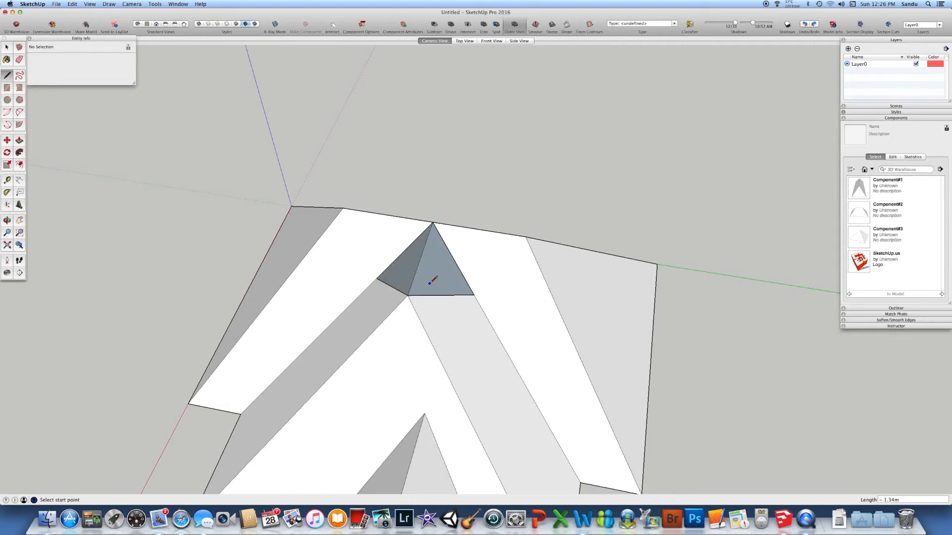
# Reverse the new triangular face nearer the origin so its front side faces outward.
pyautogui.moveTo(436, 272); pyautogui.dragTo(263, 202, button='middle')
pyautogui.press('space')
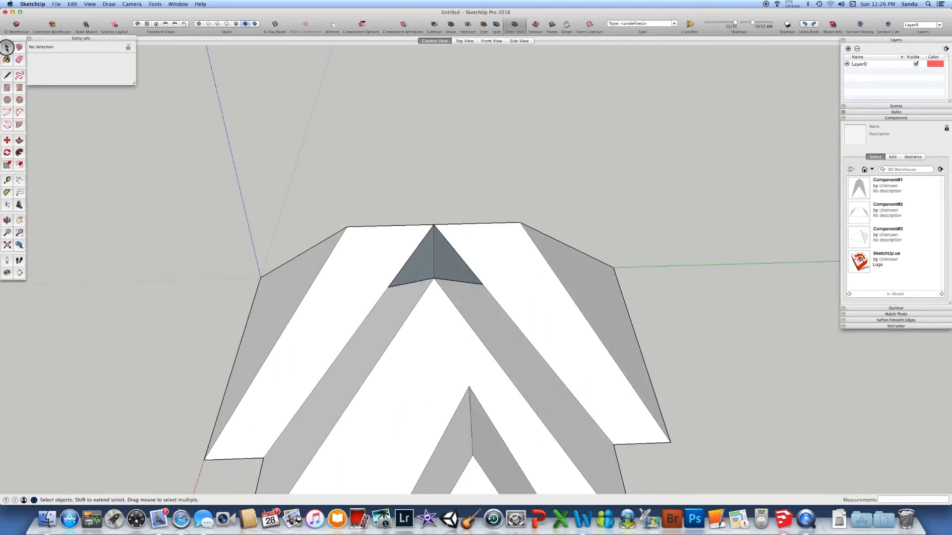
pyautogui.click(425, 263)
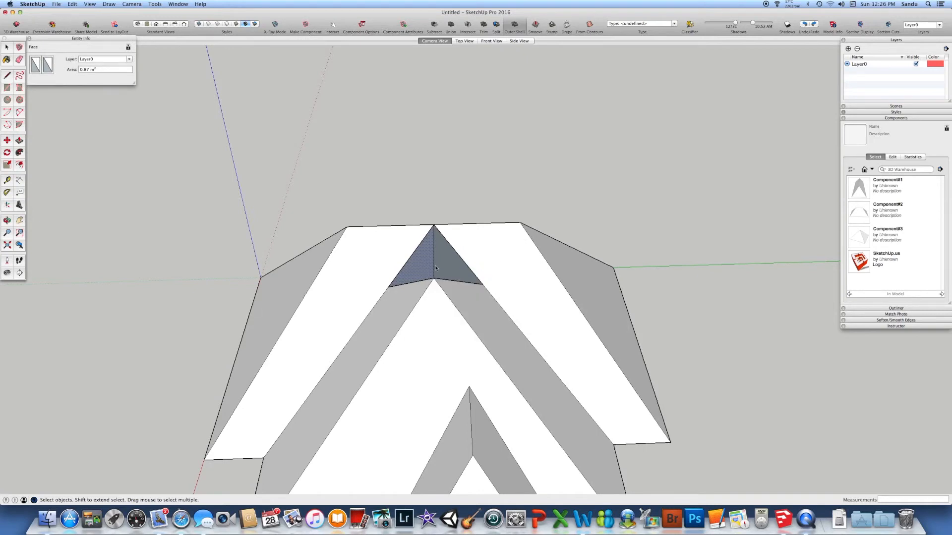
pyautogui.press('o')
pyautogui.moveTo(385, 240); pyautogui.dragTo(364, 236)
pyautogui.moveTo(363, 236); pyautogui.dragTo(368, 238, button='middle')
pyautogui.click(422, 246)
pyautogui.click(601, 287)
pyautogui.click(425, 251)
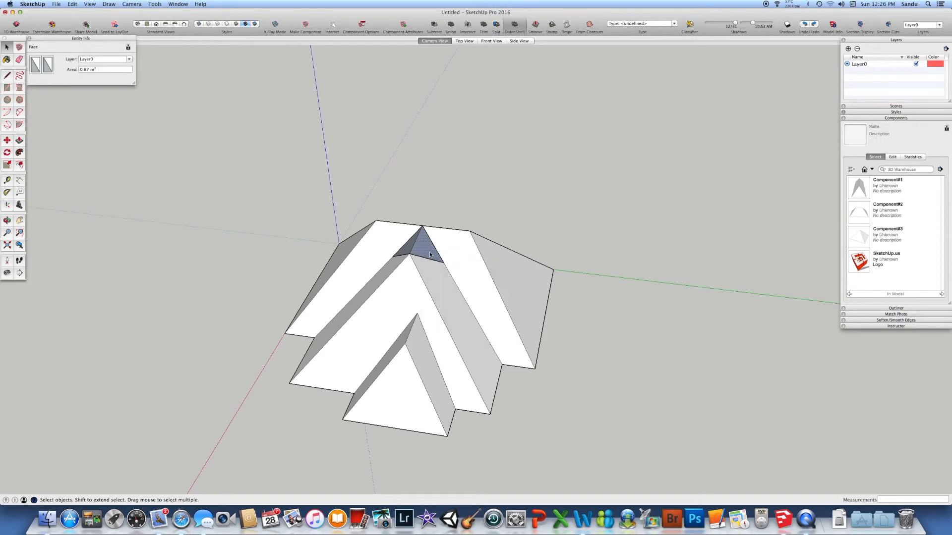
pyautogui.rightClick(411, 249)
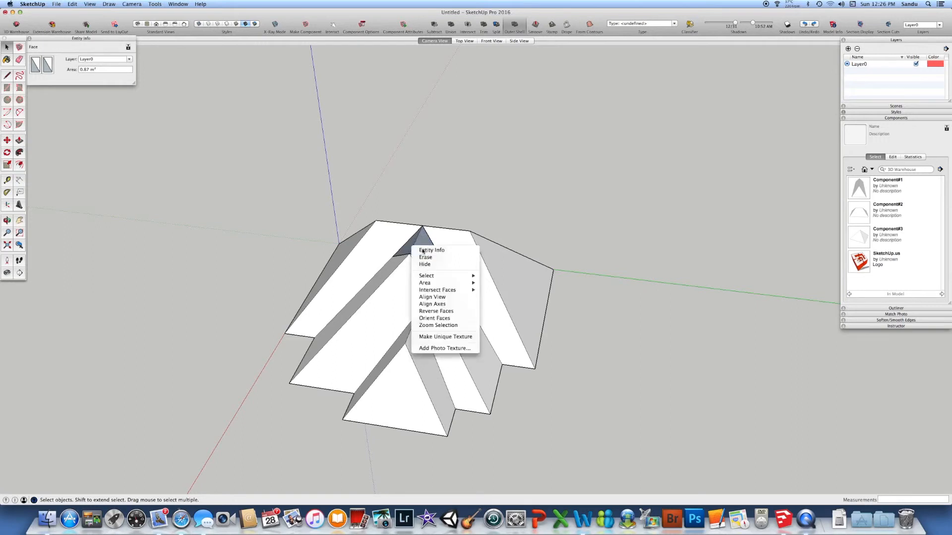
pyautogui.click(453, 311)
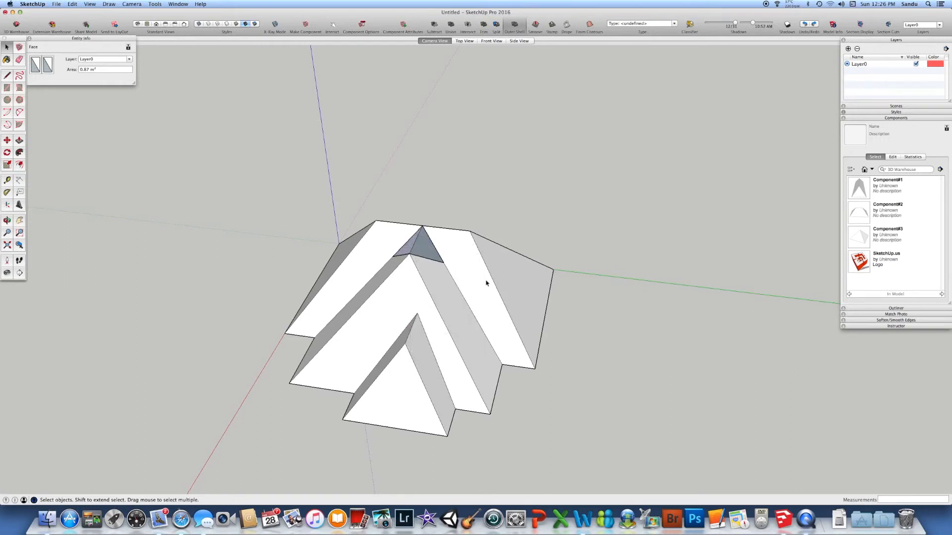
# Reverse the other new triangular face, farther from the origin, so its front side faces outward.
pyautogui.click(505, 319)
pyautogui.moveTo(467, 287); pyautogui.dragTo(528, 298, button='middle')
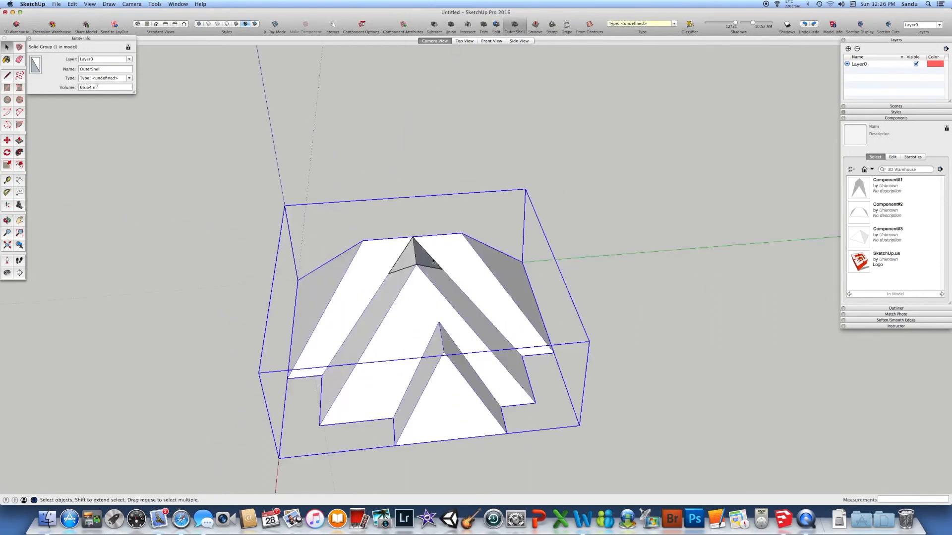
pyautogui.doubleClick(430, 260)
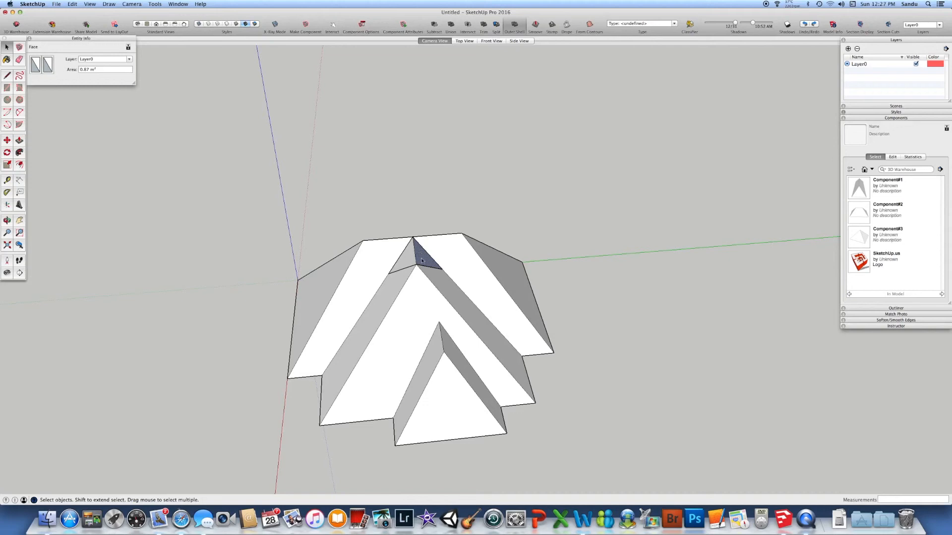
pyautogui.rightClick(422, 261)
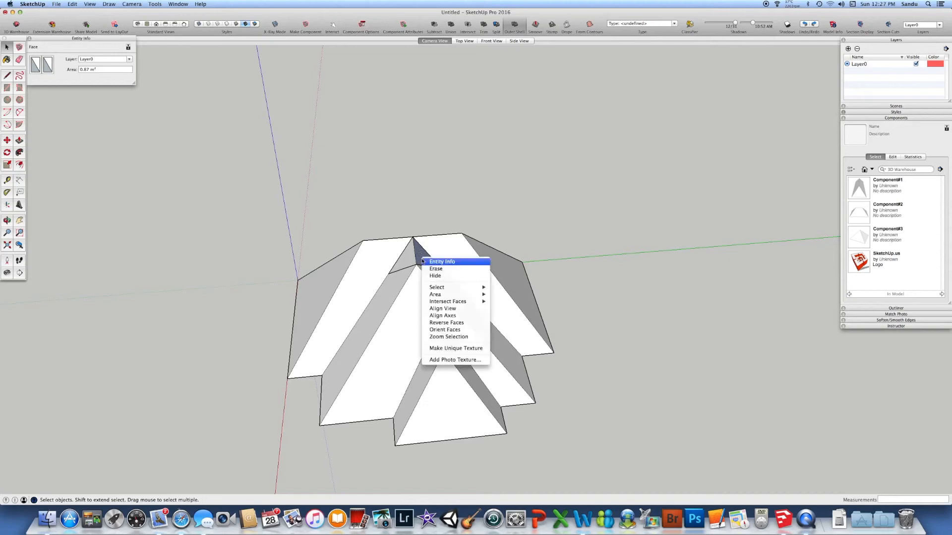
pyautogui.click(444, 326)
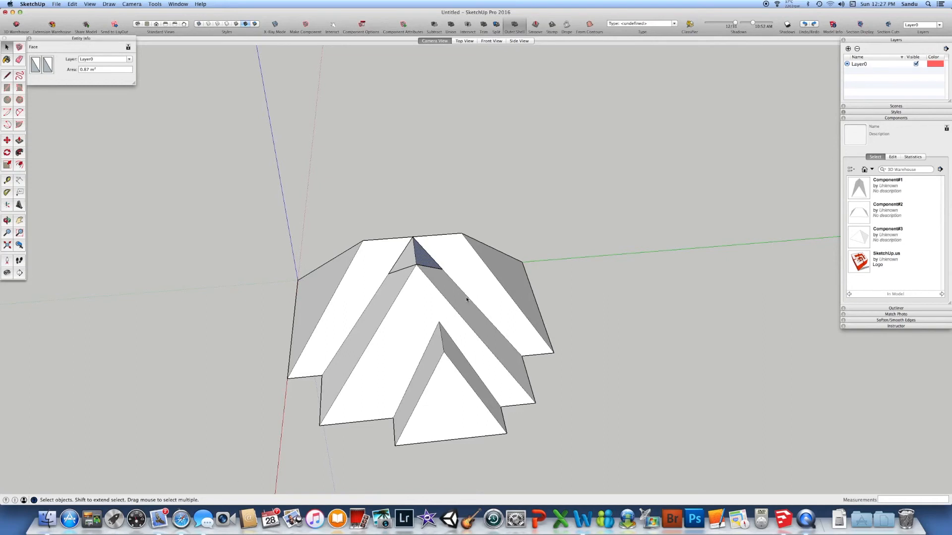
pyautogui.press('Delete')
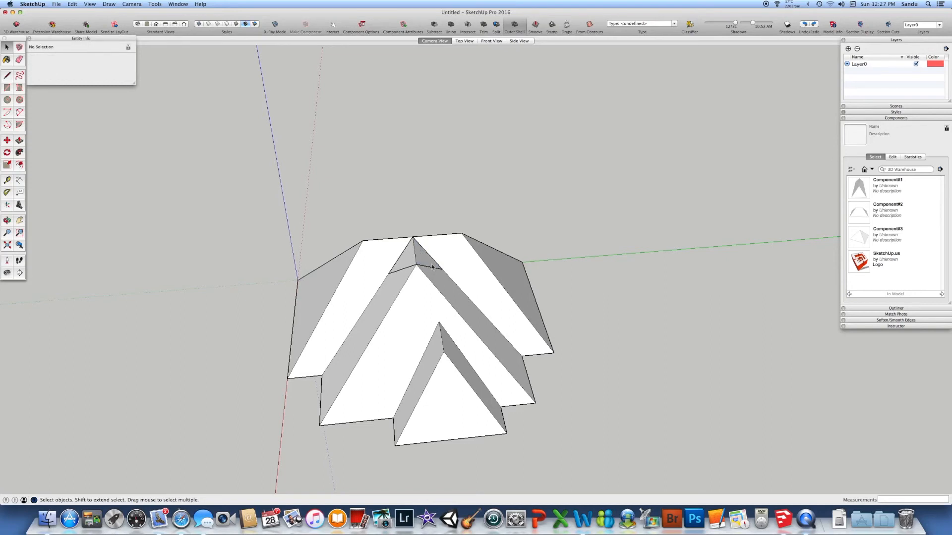
# Cut both new triangular faces with their edges from outside the merged roof group.
pyautogui.moveTo(438, 269); pyautogui.dragTo(333, 263, button='middle')
pyautogui.click(489, 287)
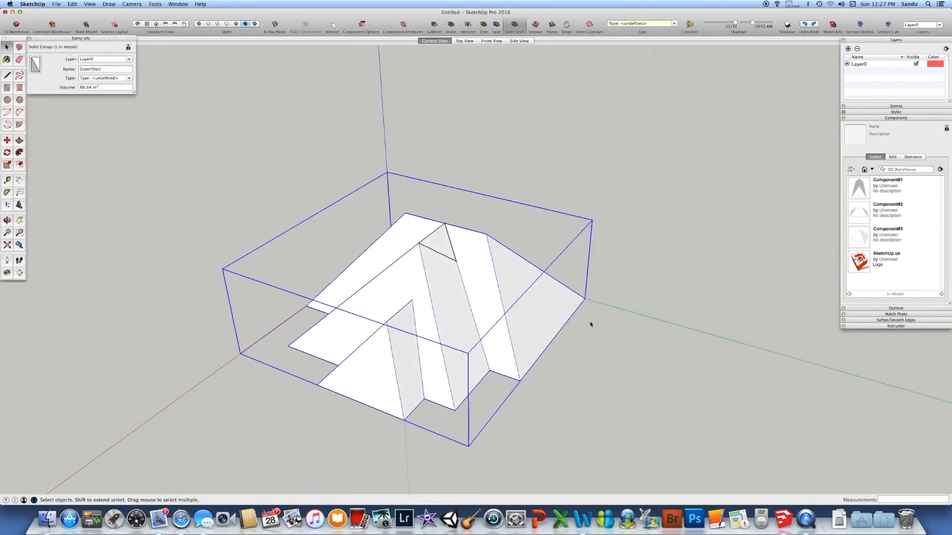
pyautogui.click(685, 371)
pyautogui.moveTo(629, 363); pyautogui.dragTo(798, 426, button='middle')
pyautogui.moveTo(336, 192); pyautogui.dragTo(432, 261)
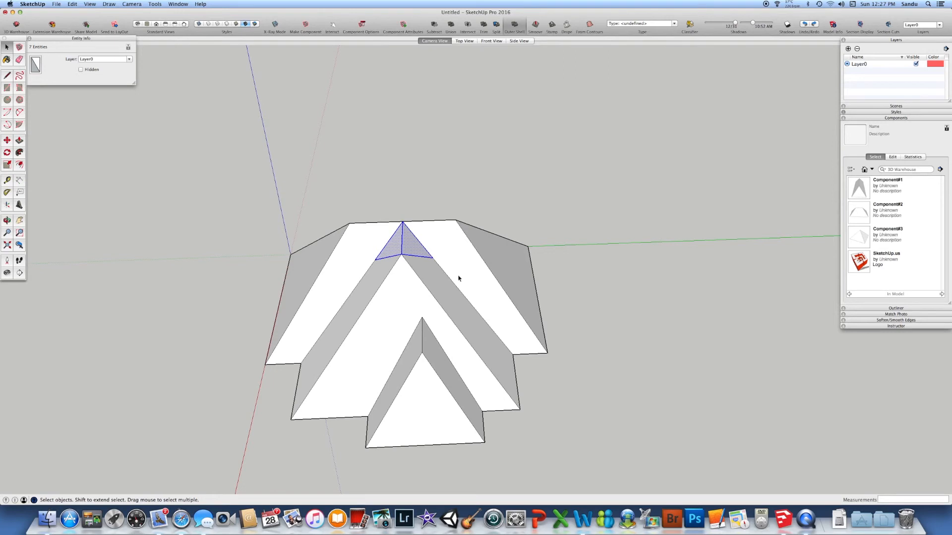
pyautogui.press('Delete')
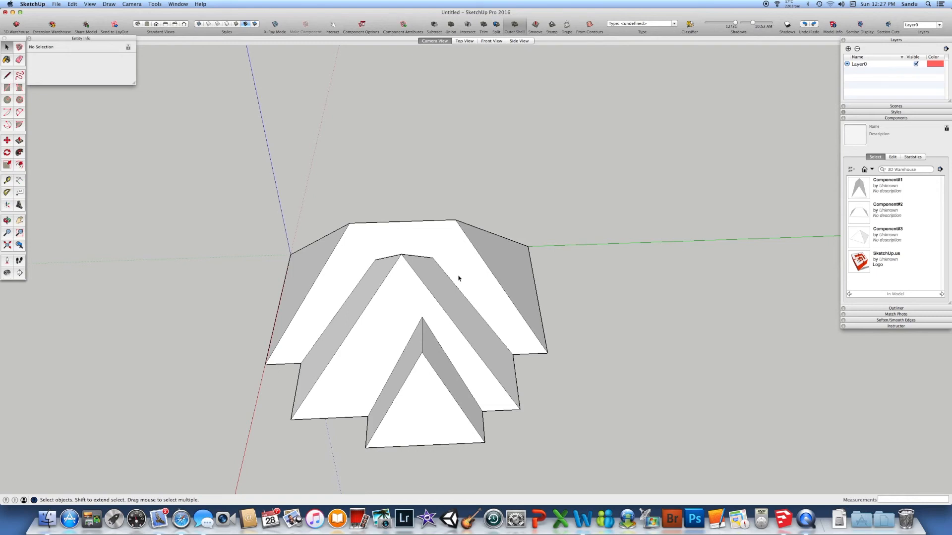
# Open the merged roof group and paste the cut triangular faces in place inside it.
pyautogui.doubleClick(451, 269)
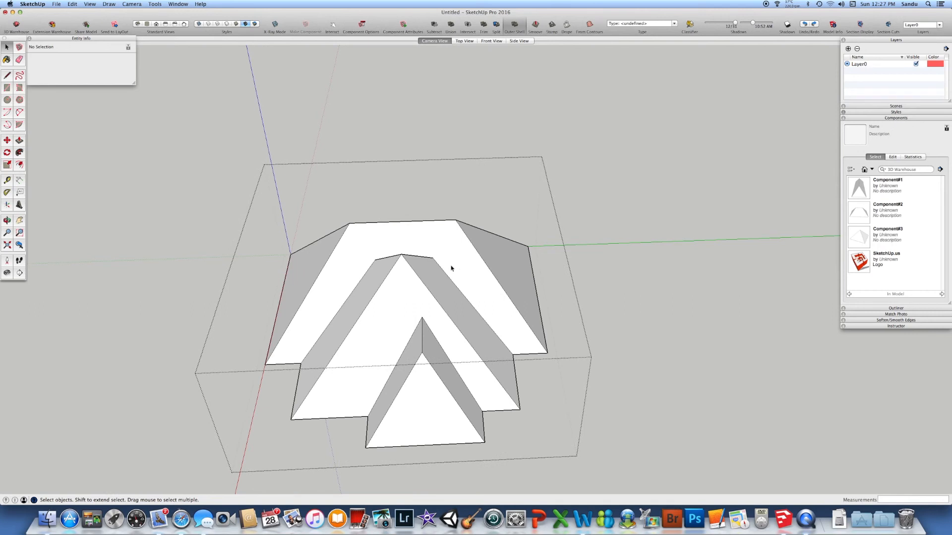
pyautogui.click(91, 5)
pyautogui.click(90, 5)
pyautogui.click(72, 4)
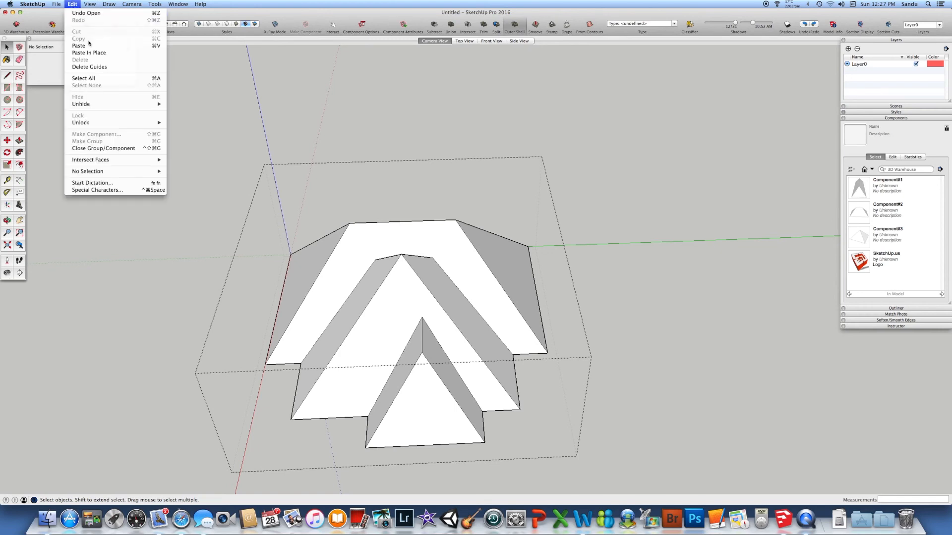
pyautogui.click(99, 56)
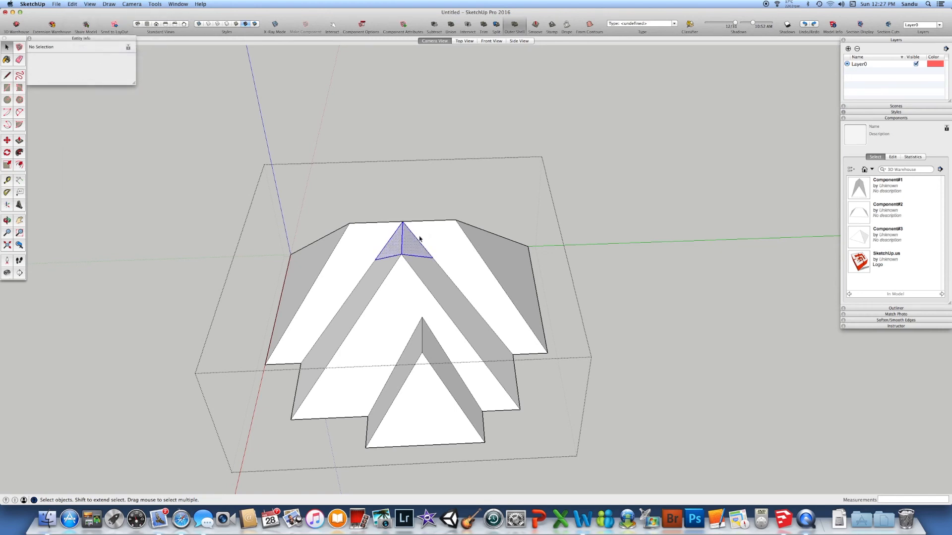
pyautogui.click(449, 130)
# Inspect the finished compound roof from several sides, including the patched ridge joint.
pyautogui.moveTo(450, 134); pyautogui.dragTo(436, 208, button='middle')
pyautogui.scroll(5, 431, 207)
pyautogui.scroll(-8, 499, 208)
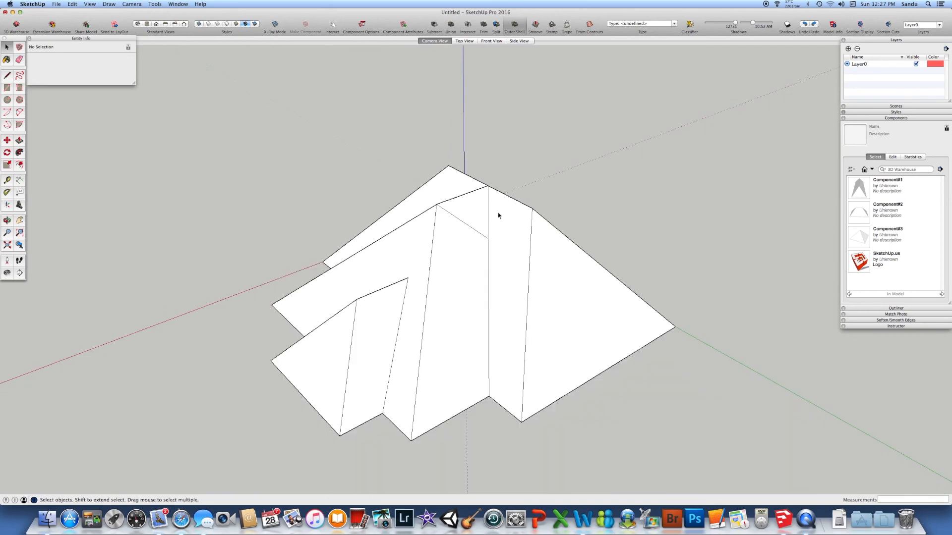
pyautogui.press('space')
pyautogui.click(537, 250)
pyautogui.click(566, 250)
pyautogui.moveTo(566, 252); pyautogui.dragTo(631, 274, button='middle')
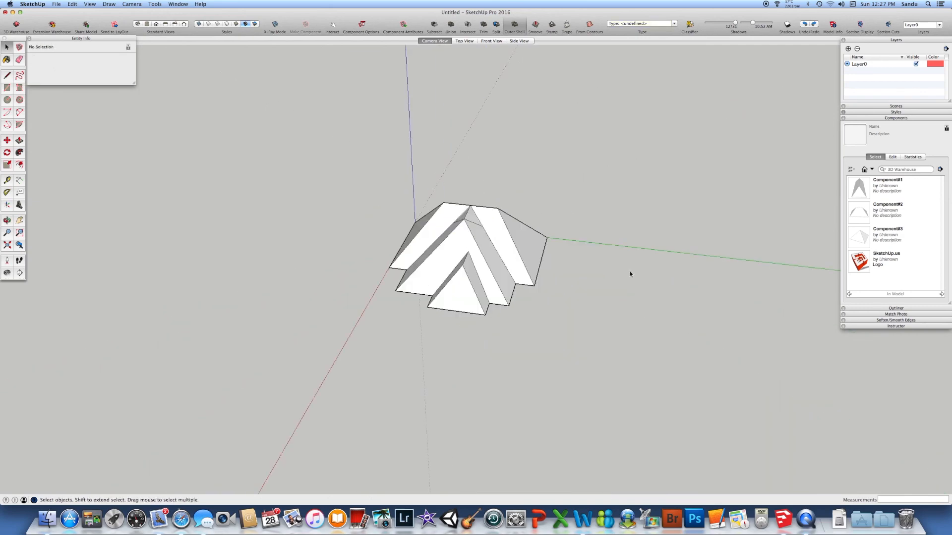
pyautogui.moveTo(501, 278); pyautogui.dragTo(620, 253, button='middle')
pyautogui.scroll(5, 427, 246)
pyautogui.moveTo(441, 242); pyautogui.dragTo(308, 238, button='middle')
pyautogui.scroll(-3, 399, 239)
pyautogui.scroll(-3, 464, 252)
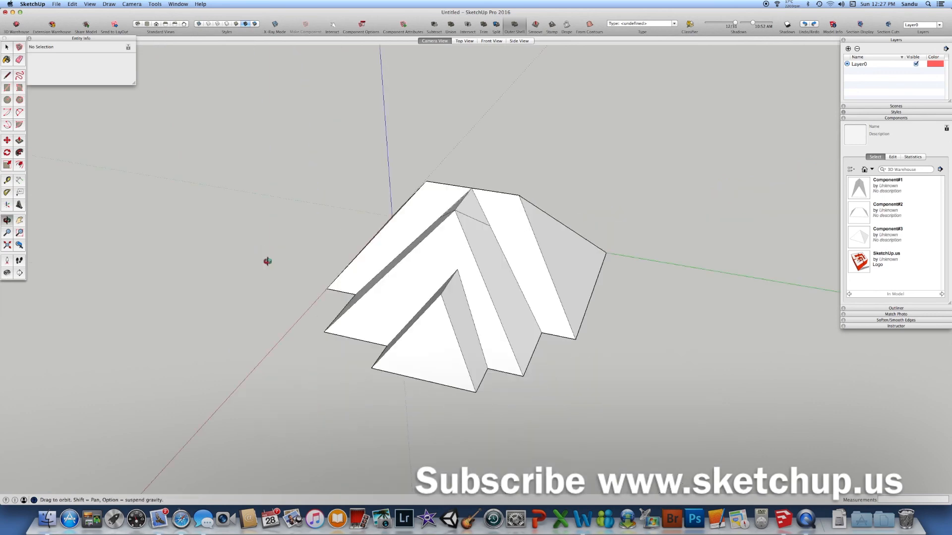
pyautogui.moveTo(493, 263); pyautogui.dragTo(261, 246, button='middle')
pyautogui.scroll(-3, 439, 255)
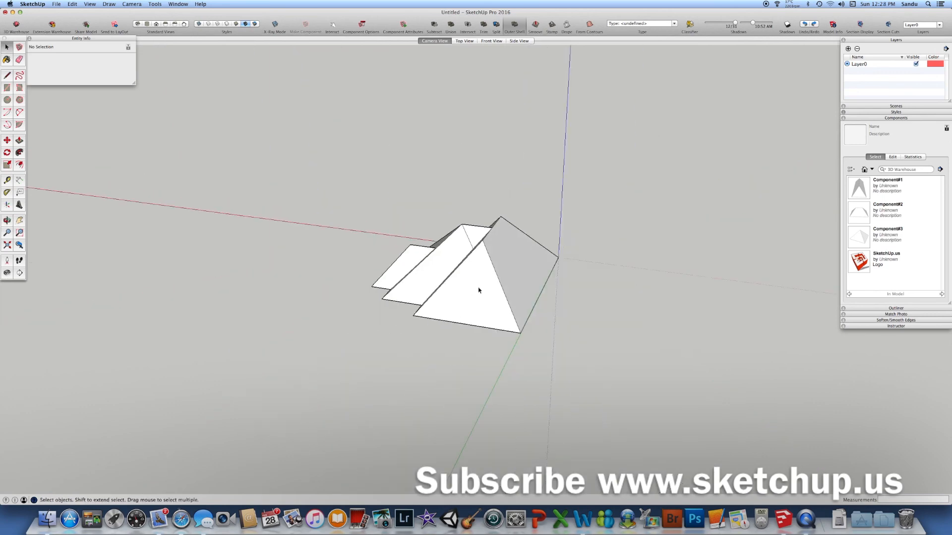
pyautogui.moveTo(478, 289); pyautogui.dragTo(444, 161, button='middle')
pyautogui.moveTo(441, 323); pyautogui.dragTo(525, 357, button='middle')
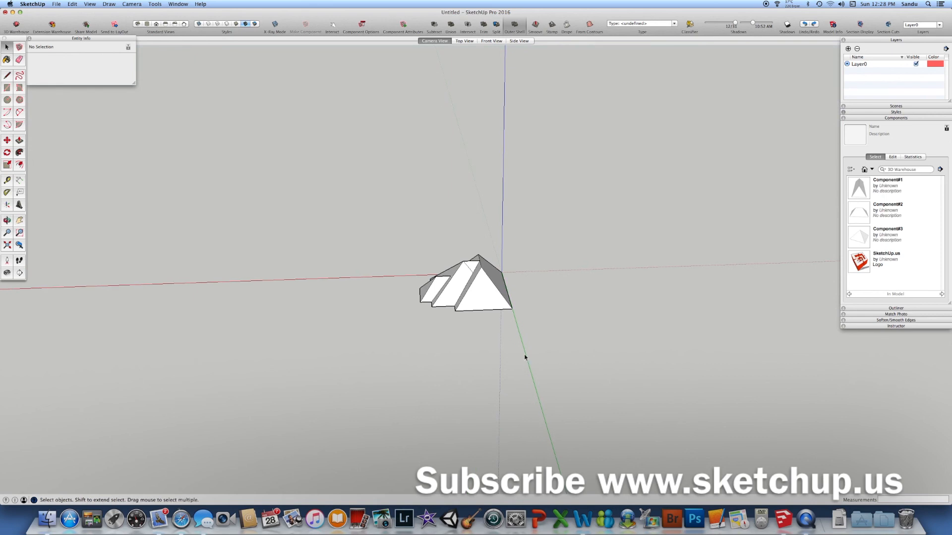